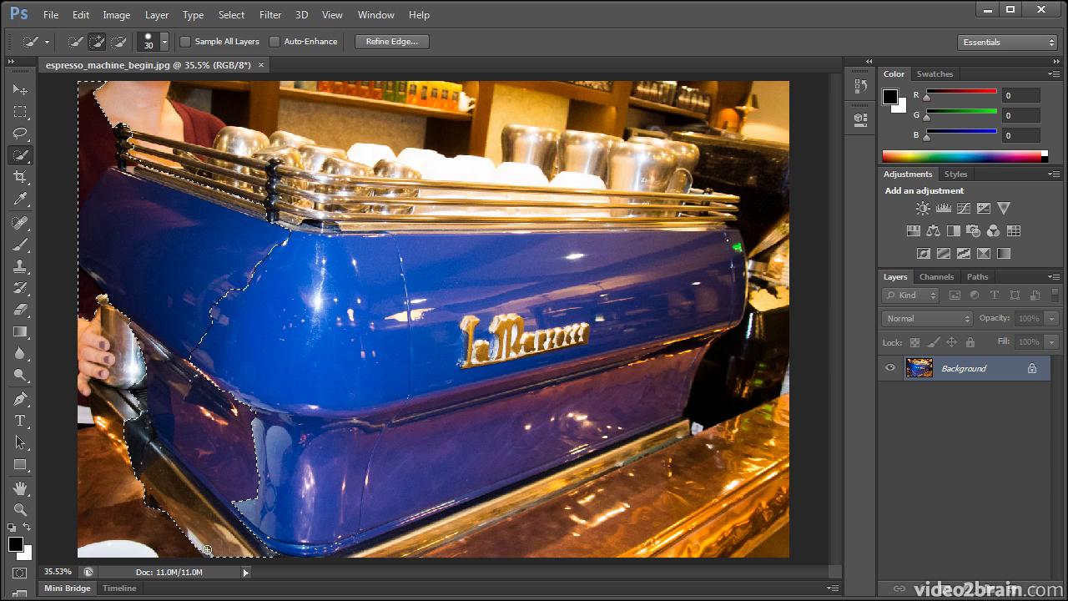
# - Extend the Quick Selection over the machine's blue front and lower panels, including the gold logo and the bright reflection beside the seam
pyautogui.moveTo(111, 421)
pyautogui.mouseDown()
pyautogui.moveTo(126, 448)
pyautogui.moveTo(229, 353)
pyautogui.moveTo(214, 357)
pyautogui.moveTo(285, 336)
pyautogui.moveTo(725, 279)
pyautogui.mouseUp()
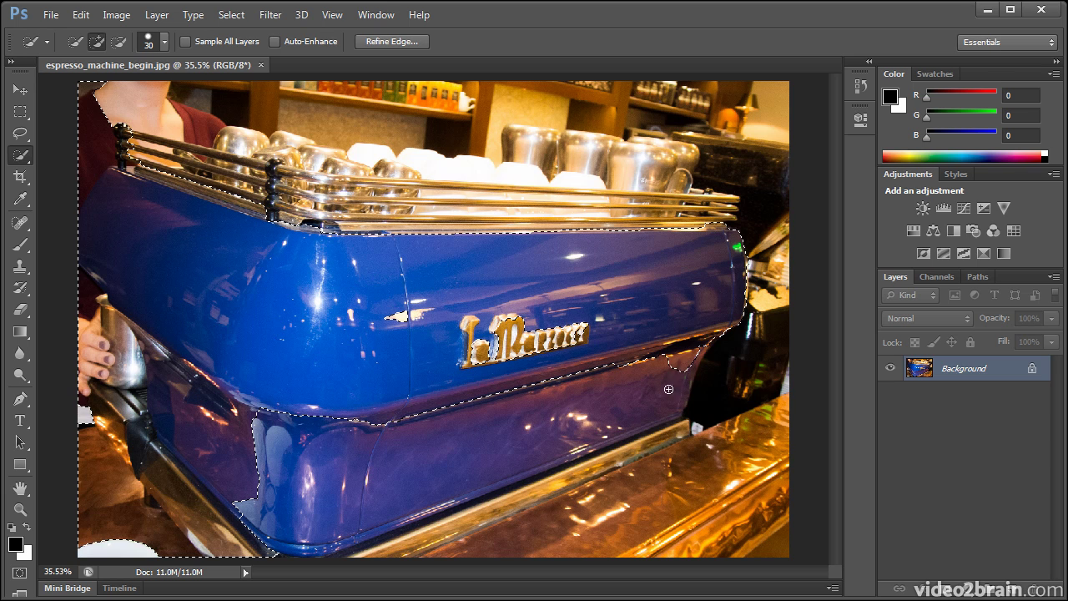
pyautogui.moveTo(626, 445)
pyautogui.mouseDown()
pyautogui.moveTo(523, 480)
pyautogui.moveTo(626, 446)
pyautogui.moveTo(596, 421)
pyautogui.moveTo(721, 253)
pyautogui.mouseUp()
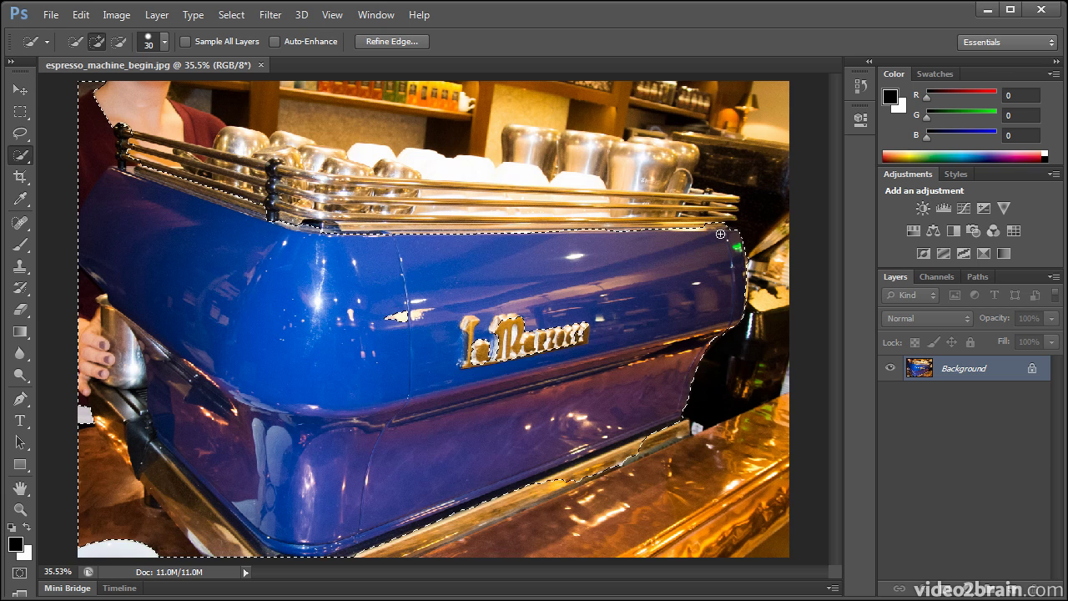
pyautogui.press('alt')
pyautogui.hotkey('ctrl', '+')
pyautogui.hotkey('ctrl', '+')
pyautogui.moveTo(739, 221); pyautogui.dragTo(513, 305)
pyautogui.moveTo(345, 408)
pyautogui.mouseDown()
pyautogui.moveTo(471, 412)
pyautogui.moveTo(500, 435)
pyautogui.moveTo(300, 482)
pyautogui.moveTo(495, 427)
pyautogui.mouseUp()
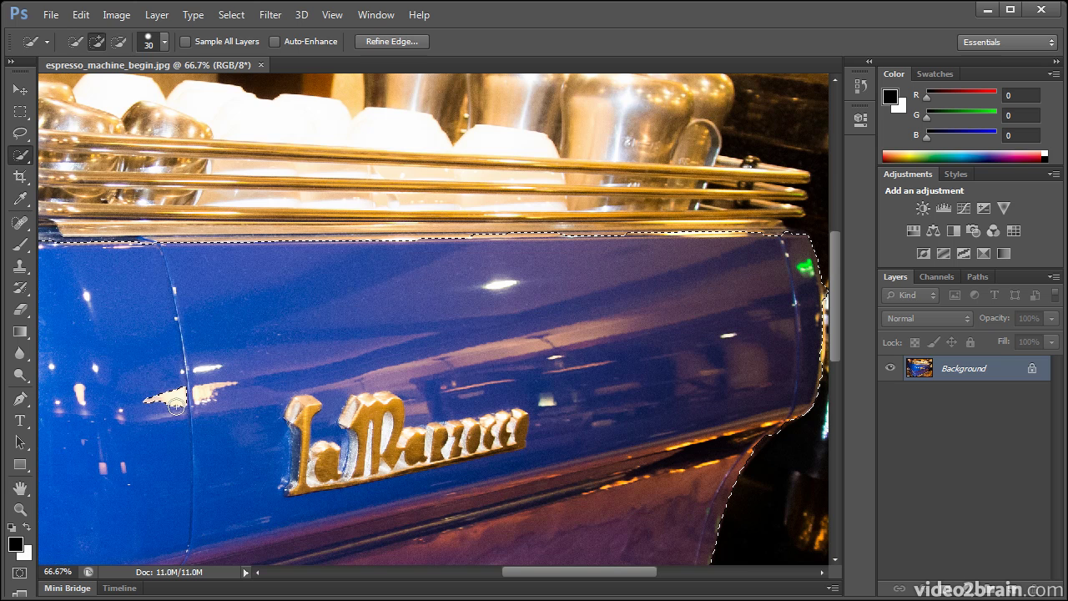
pyautogui.moveTo(162, 403); pyautogui.dragTo(231, 395)
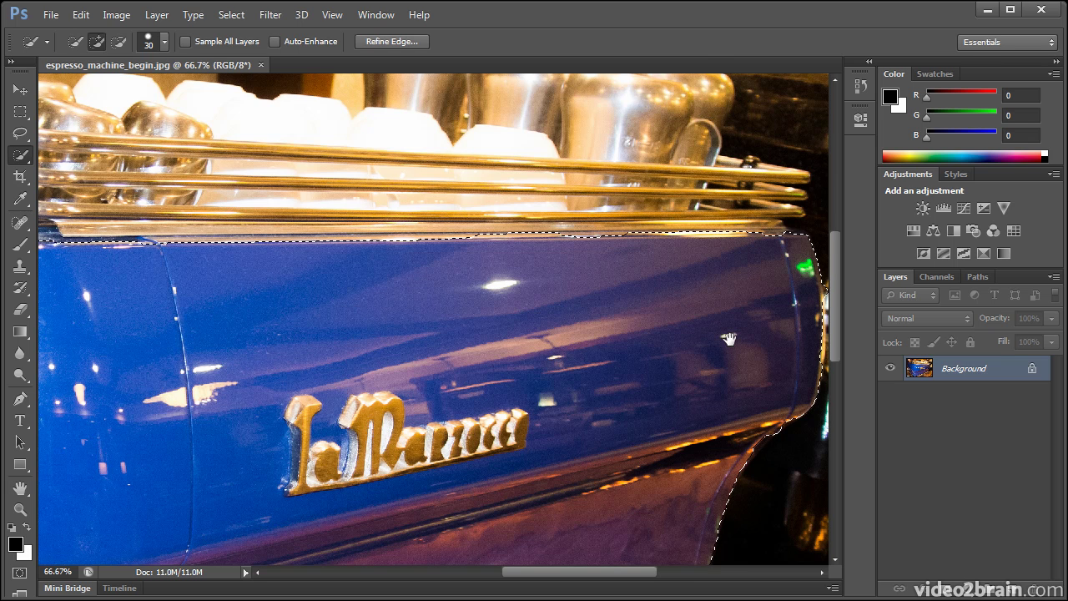
# - Clean up the selection along the machine's upper front edge beneath the metal rails with a size 15 Quick Selection brush
pyautogui.moveTo(726, 344); pyautogui.dragTo(609, 342)
pyautogui.press('alt')
pyautogui.press('[')
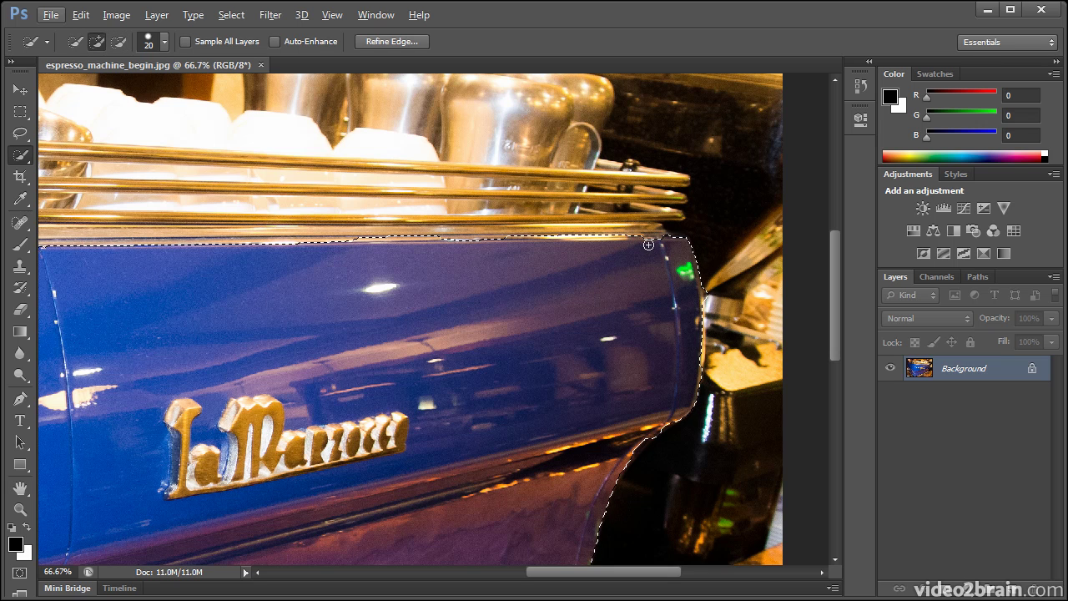
pyautogui.press('alt')
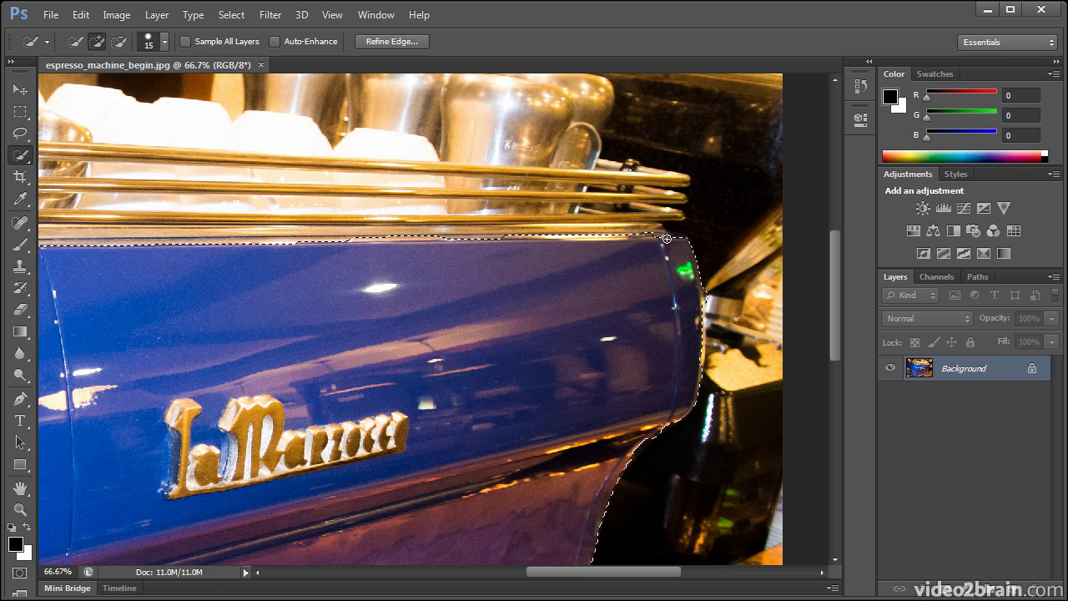
pyautogui.moveTo(627, 251); pyautogui.dragTo(448, 242)
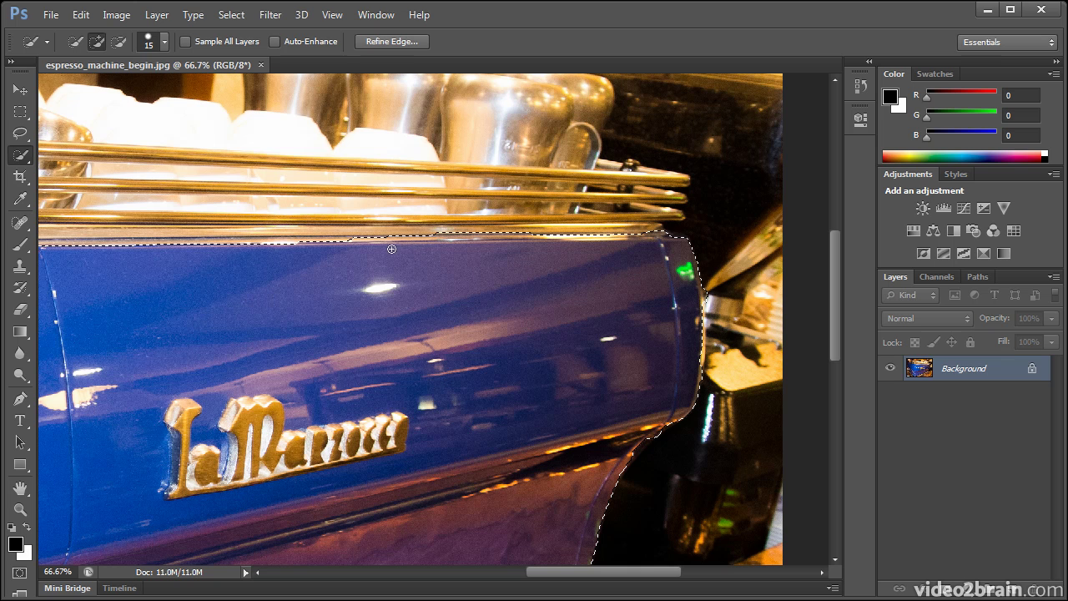
pyautogui.moveTo(380, 279); pyautogui.dragTo(679, 240)
pyautogui.moveTo(587, 227)
pyautogui.mouseDown()
pyautogui.moveTo(359, 232)
pyautogui.moveTo(185, 247)
pyautogui.moveTo(232, 247)
pyautogui.moveTo(226, 229)
pyautogui.moveTo(195, 227)
pyautogui.mouseUp()
pyautogui.press('alt')
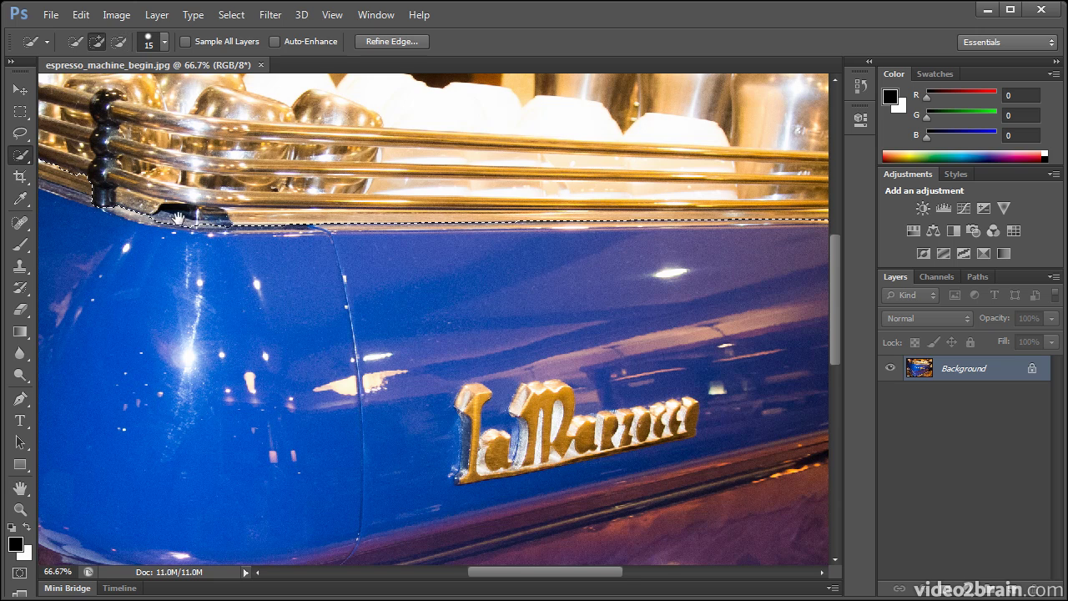
# - Subtract the dark red clothing behind the machine and the metal pitcher beside it from the selection
pyautogui.moveTo(185, 220); pyautogui.dragTo(530, 217)
pyautogui.press('alt')
pyautogui.moveTo(415, 176)
pyautogui.mouseDown()
pyautogui.moveTo(153, 84)
pyautogui.moveTo(185, 73)
pyautogui.moveTo(155, 79)
pyautogui.mouseUp()
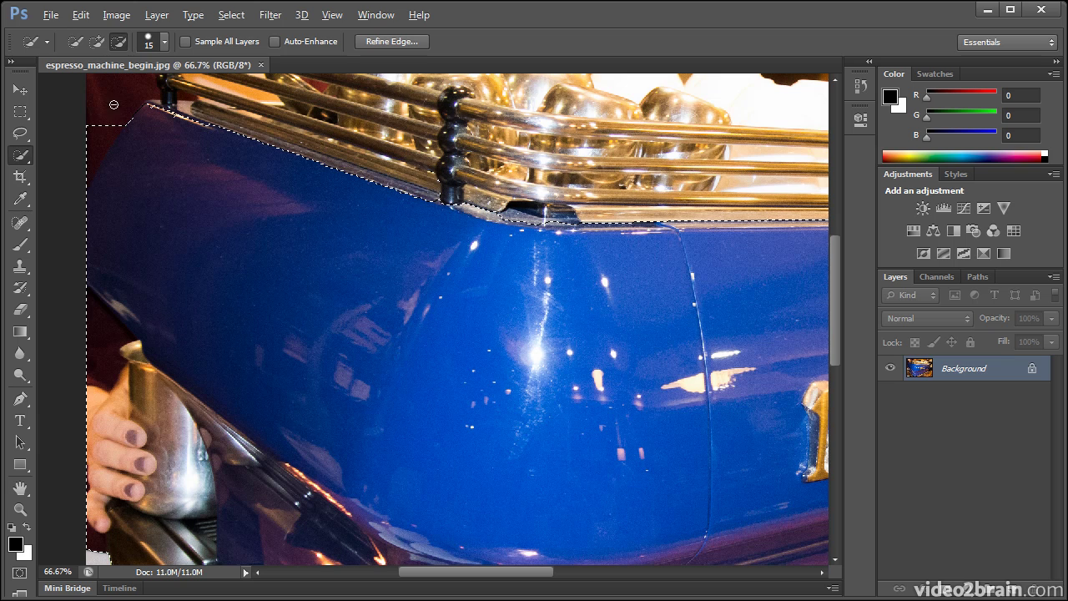
pyautogui.moveTo(85, 170)
pyautogui.mouseDown()
pyautogui.moveTo(74, 319)
pyautogui.moveTo(75, 307)
pyautogui.moveTo(134, 376)
pyautogui.mouseUp()
pyautogui.moveTo(161, 424); pyautogui.dragTo(176, 448)
pyautogui.moveTo(193, 497)
pyautogui.mouseDown()
pyautogui.moveTo(206, 534)
pyautogui.moveTo(201, 570)
pyautogui.mouseUp()
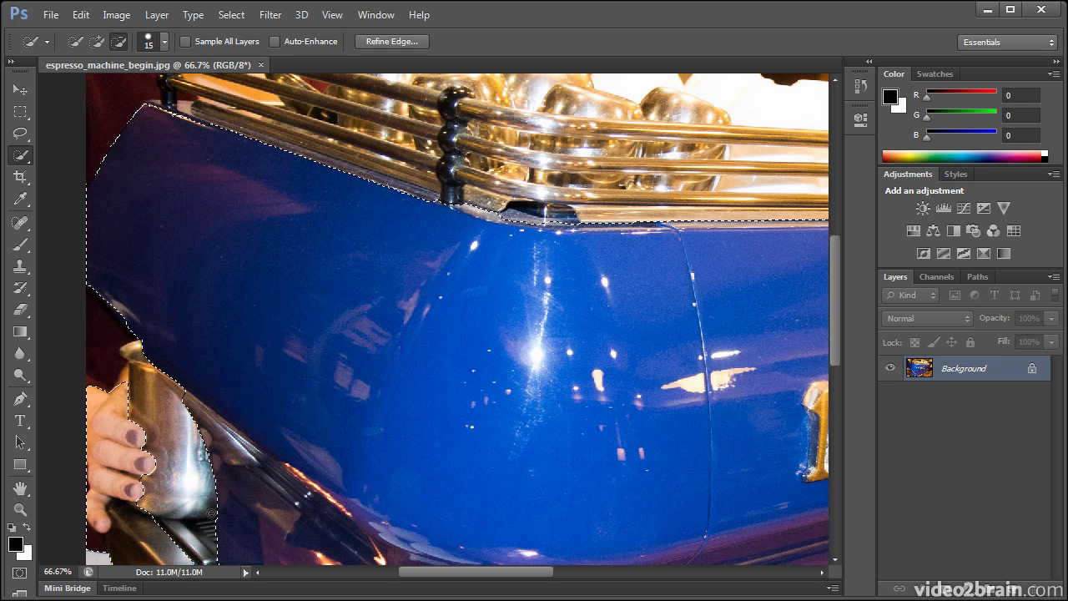
# - Subtract the hand, the white patch and the nearby copper counter beside the machine from the selection
pyautogui.moveTo(125, 471)
pyautogui.mouseDown()
pyautogui.moveTo(128, 434)
pyautogui.moveTo(116, 463)
pyautogui.mouseUp()
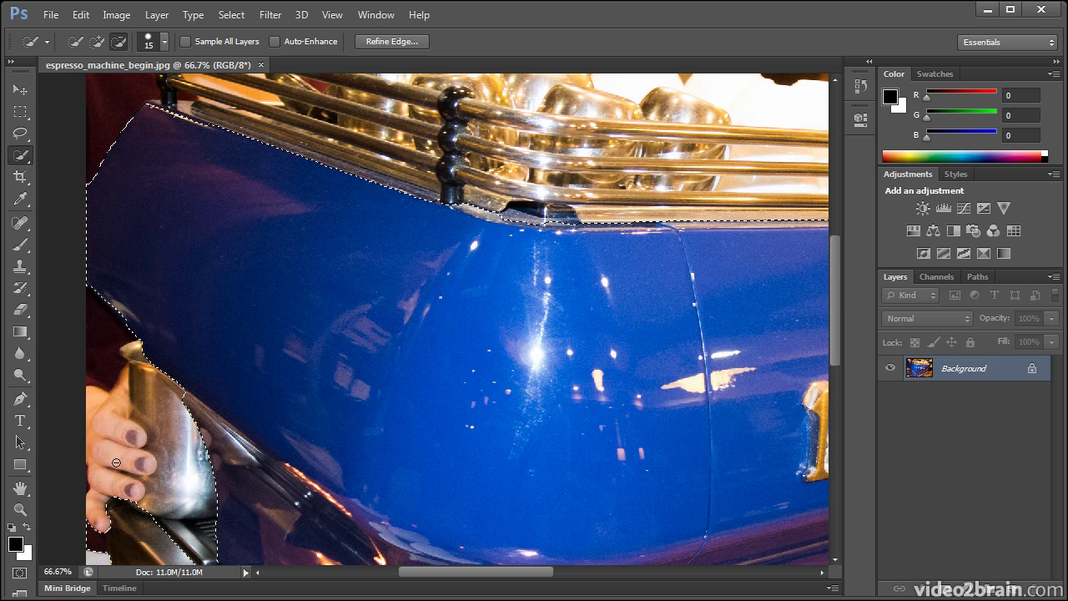
pyautogui.moveTo(95, 524)
pyautogui.mouseDown()
pyautogui.moveTo(127, 531)
pyautogui.moveTo(110, 569)
pyautogui.moveTo(146, 549)
pyautogui.mouseUp()
pyautogui.scroll(-5, 188, 523)
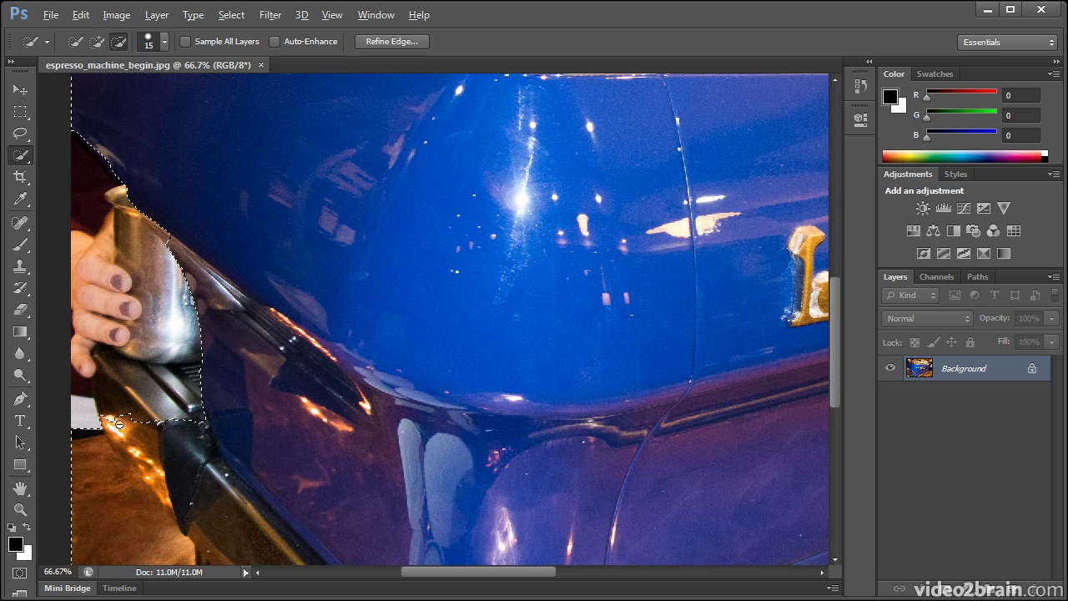
pyautogui.moveTo(116, 524)
pyautogui.mouseDown()
pyautogui.moveTo(113, 448)
pyautogui.moveTo(127, 437)
pyautogui.moveTo(138, 455)
pyautogui.moveTo(152, 423)
pyautogui.moveTo(133, 452)
pyautogui.moveTo(146, 462)
pyautogui.moveTo(119, 455)
pyautogui.mouseUp()
pyautogui.moveTo(148, 415); pyautogui.dragTo(128, 470)
# - Subtract the gold trim along the machine's lower front edge and the remaining counter area around the white plate from the selection
pyautogui.press('alt')
pyautogui.moveTo(503, 408); pyautogui.dragTo(355, 177)
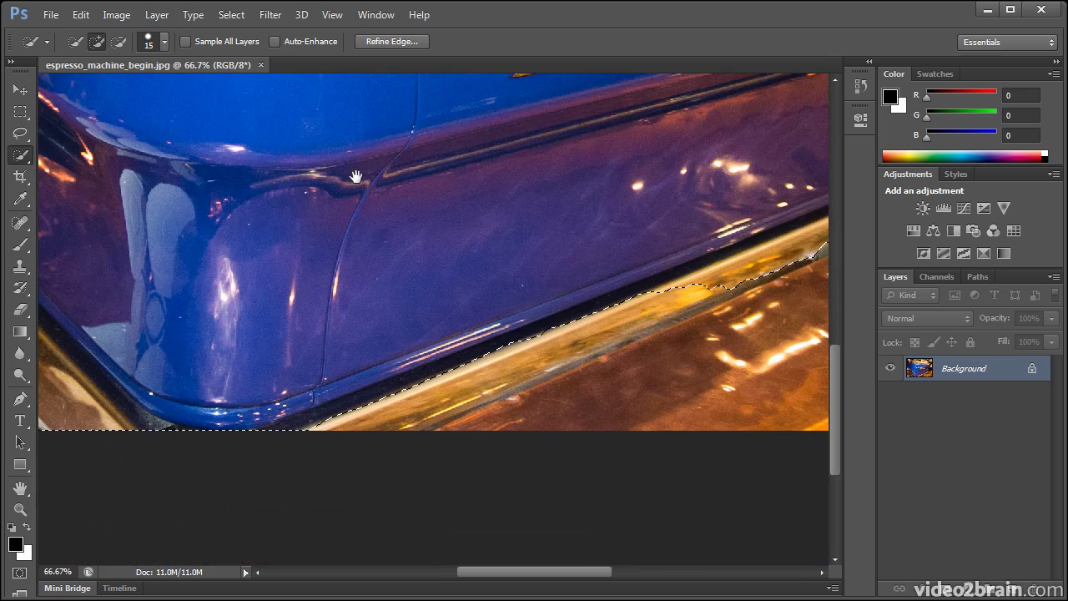
pyautogui.moveTo(579, 255); pyautogui.dragTo(262, 351)
pyautogui.press('alt')
pyautogui.moveTo(376, 352)
pyautogui.mouseDown()
pyautogui.moveTo(340, 357)
pyautogui.moveTo(377, 345)
pyautogui.mouseUp()
pyautogui.moveTo(491, 294)
pyautogui.mouseDown()
pyautogui.moveTo(564, 264)
pyautogui.moveTo(528, 280)
pyautogui.mouseUp()
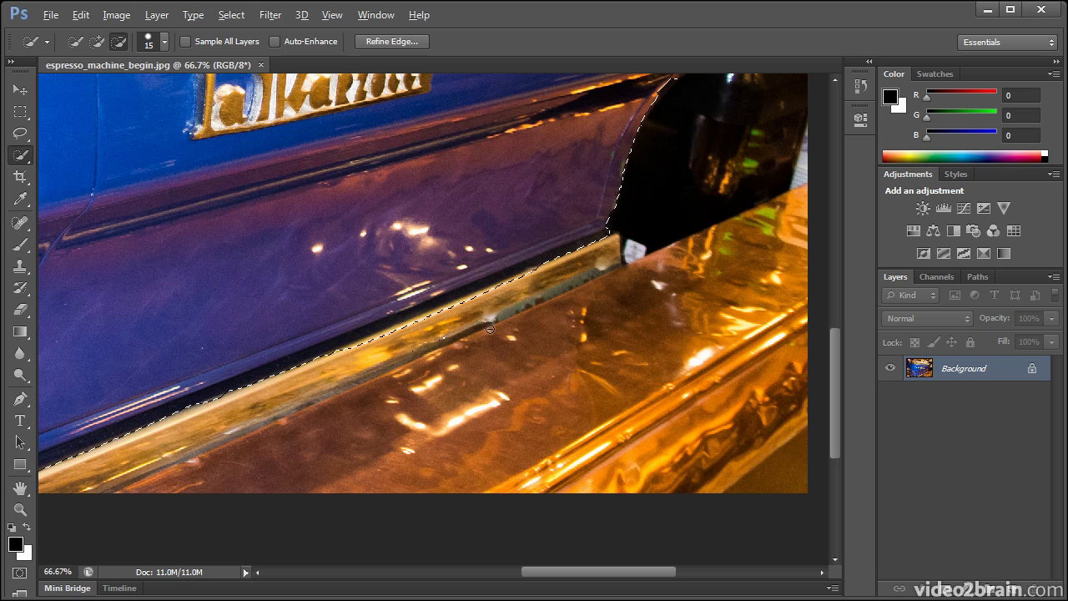
pyautogui.press('alt')
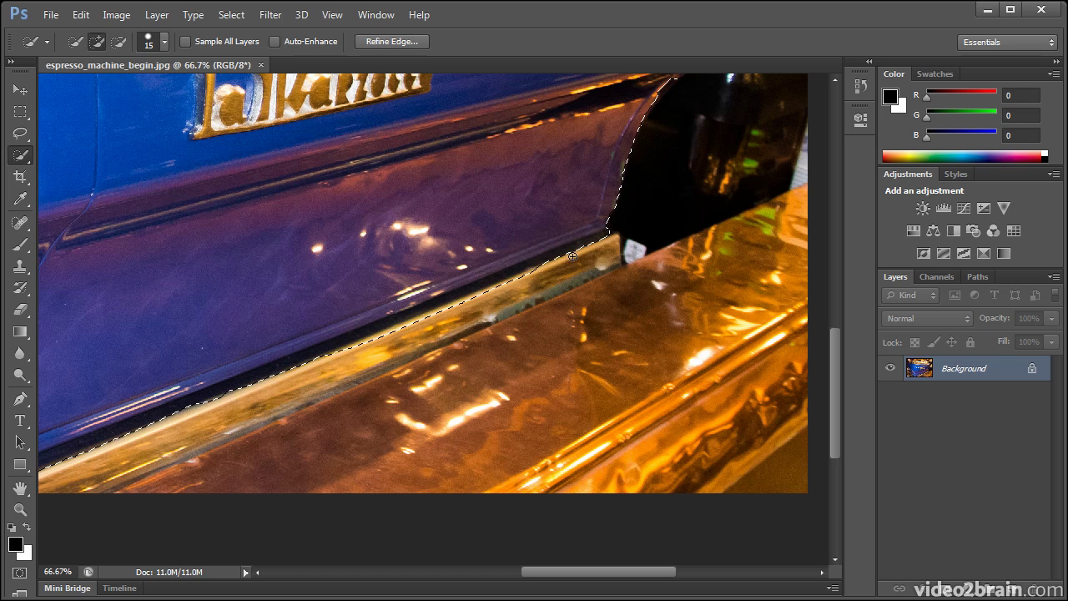
pyautogui.hotkey('ctrl', '0')
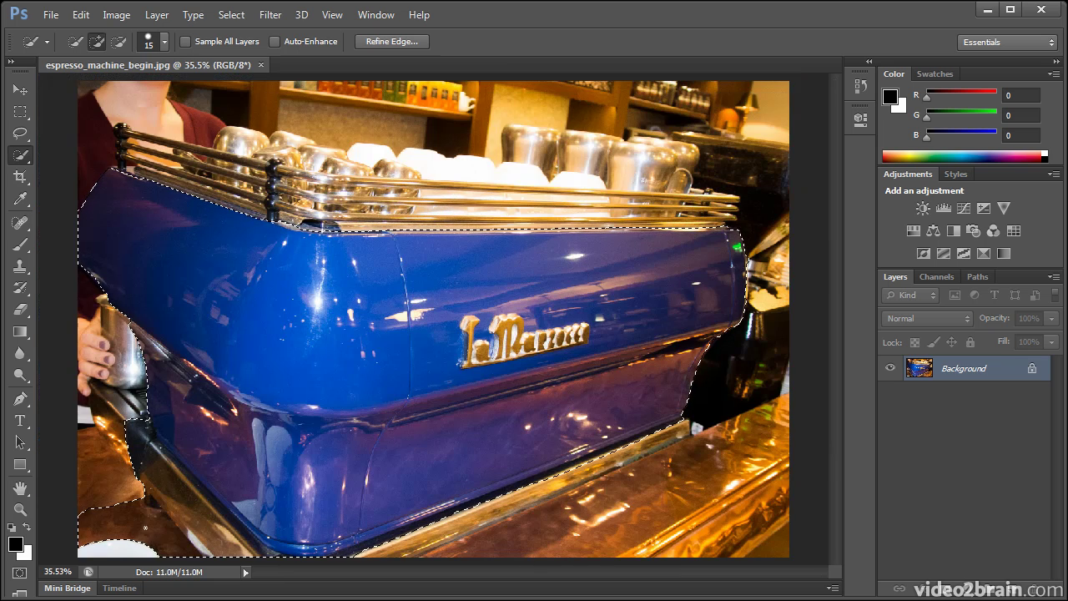
pyautogui.press('alt')
pyautogui.moveTo(162, 541); pyautogui.dragTo(158, 531)
# - Open Refine Edge for the selection and set Smooth to 50
pyautogui.click(398, 42)
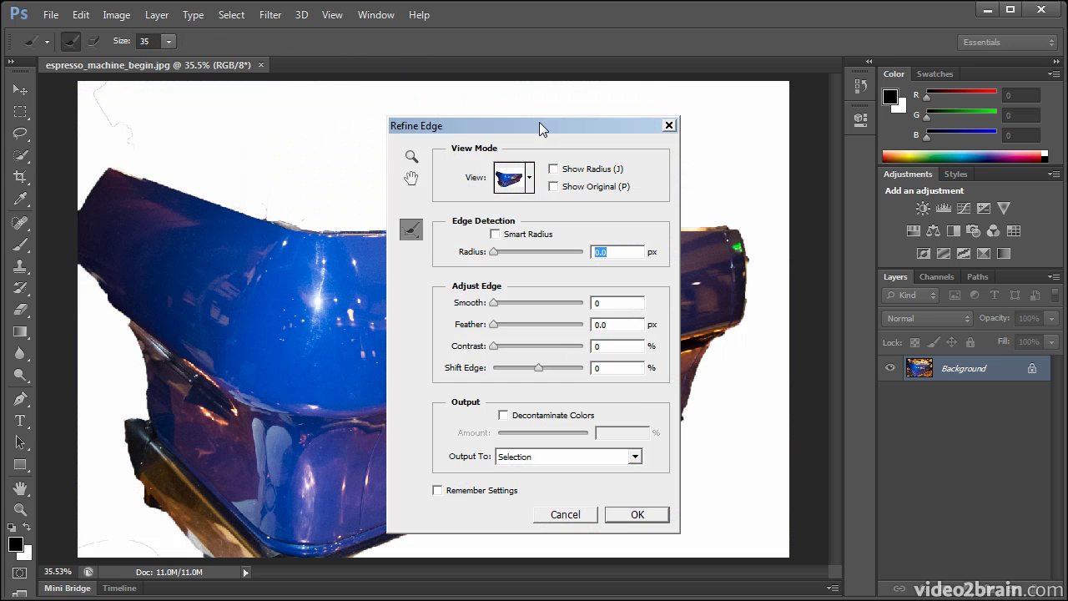
pyautogui.moveTo(539, 122); pyautogui.dragTo(796, 102)
pyautogui.moveTo(755, 280); pyautogui.dragTo(798, 287)
pyautogui.hotkey('ctrl', '+')
pyautogui.hotkey('ctrl', '+')
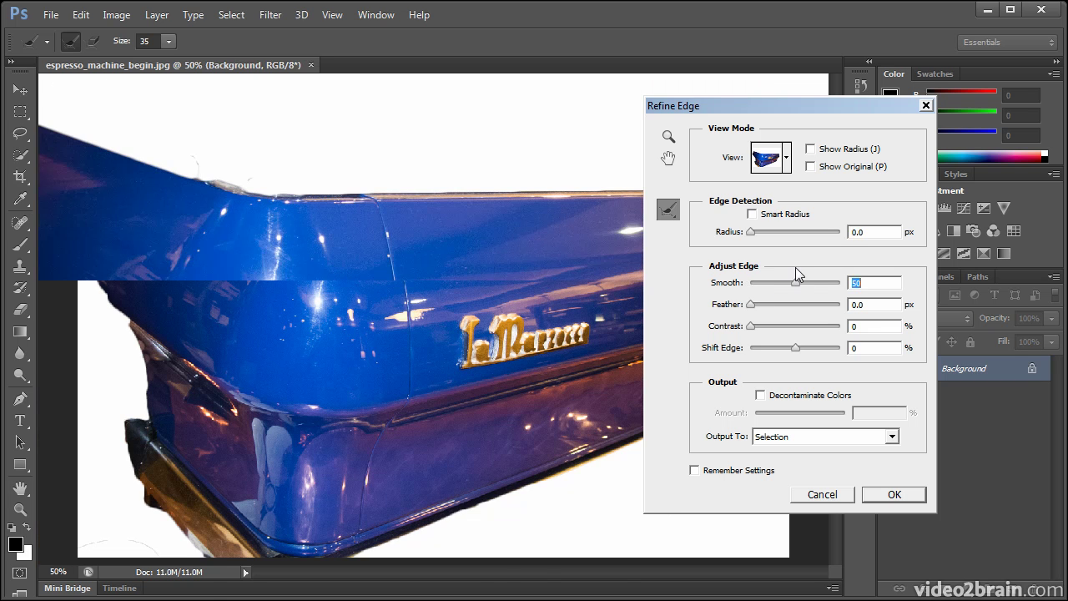
pyautogui.hotkey('ctrl', '+')
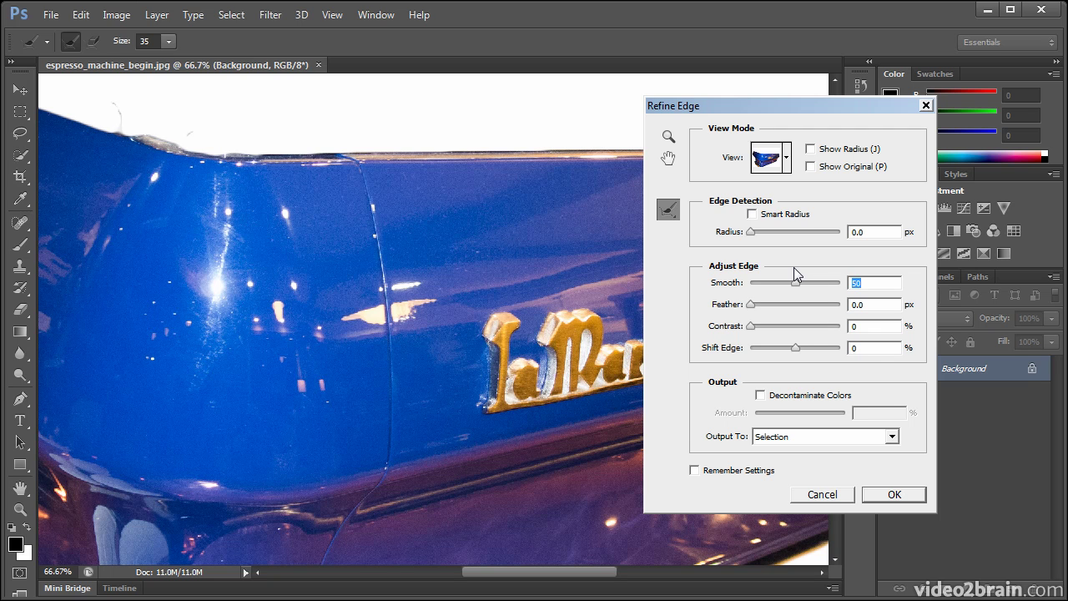
pyautogui.hotkey('ctrl', '0')
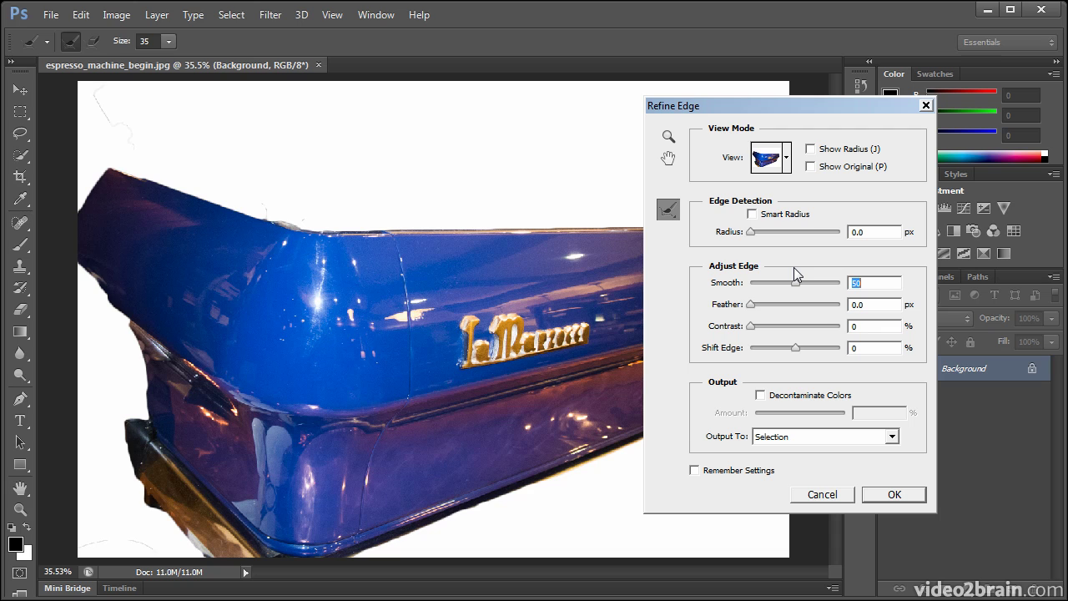
# - Set the edge detection radius to 3.1 px, enable Smart Radius and apply the edge refinement
pyautogui.click(765, 231)
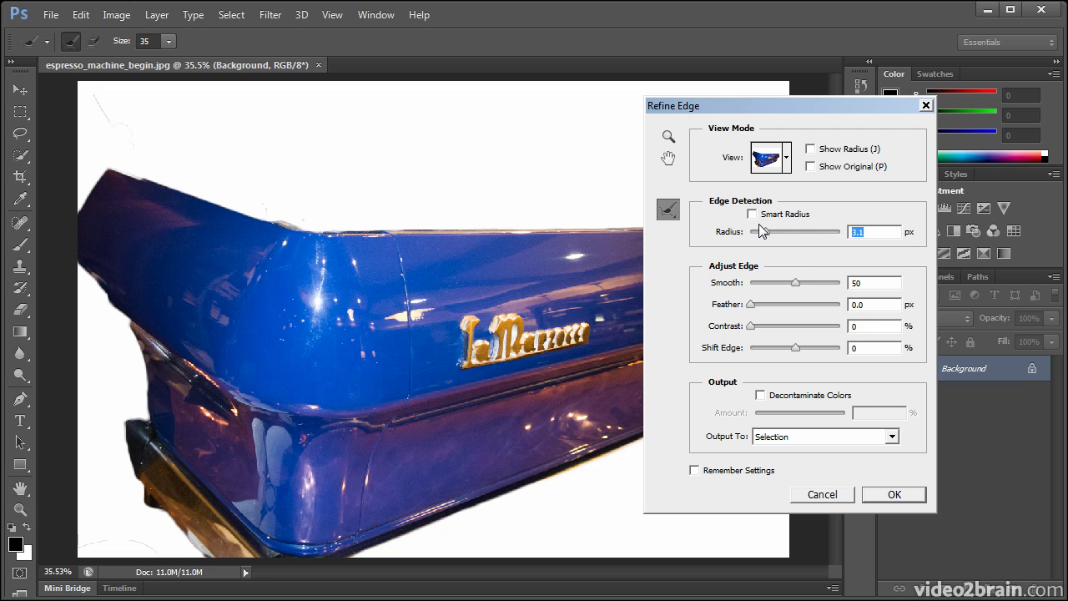
pyautogui.click(753, 214)
pyautogui.click(913, 498)
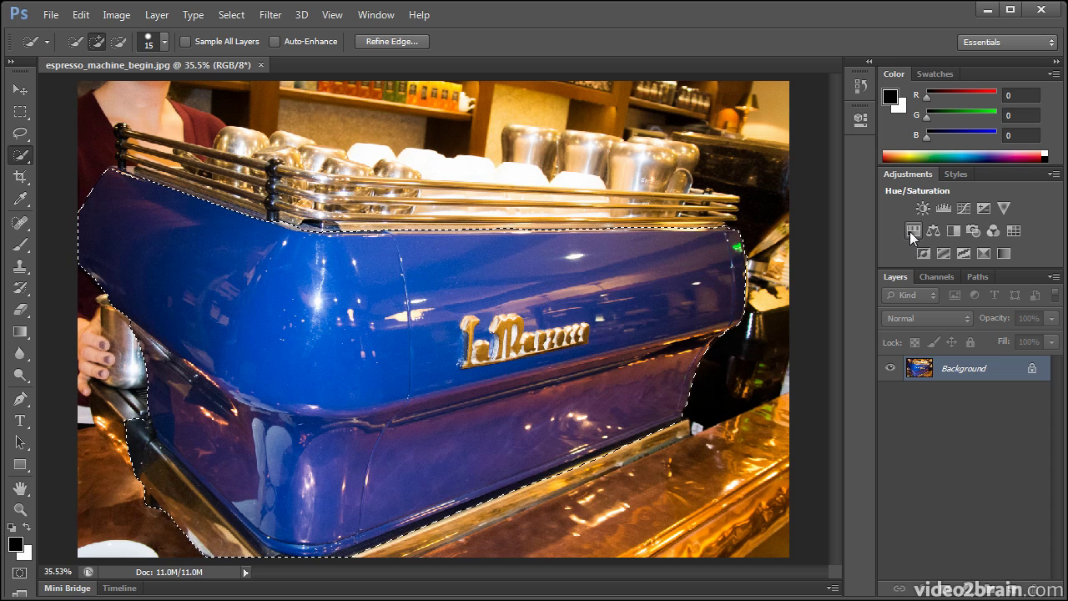
# - Invert the selection and add a Black & White adjustment layer masked to the surroundings of the machine
pyautogui.click(232, 16)
pyautogui.click(242, 81)
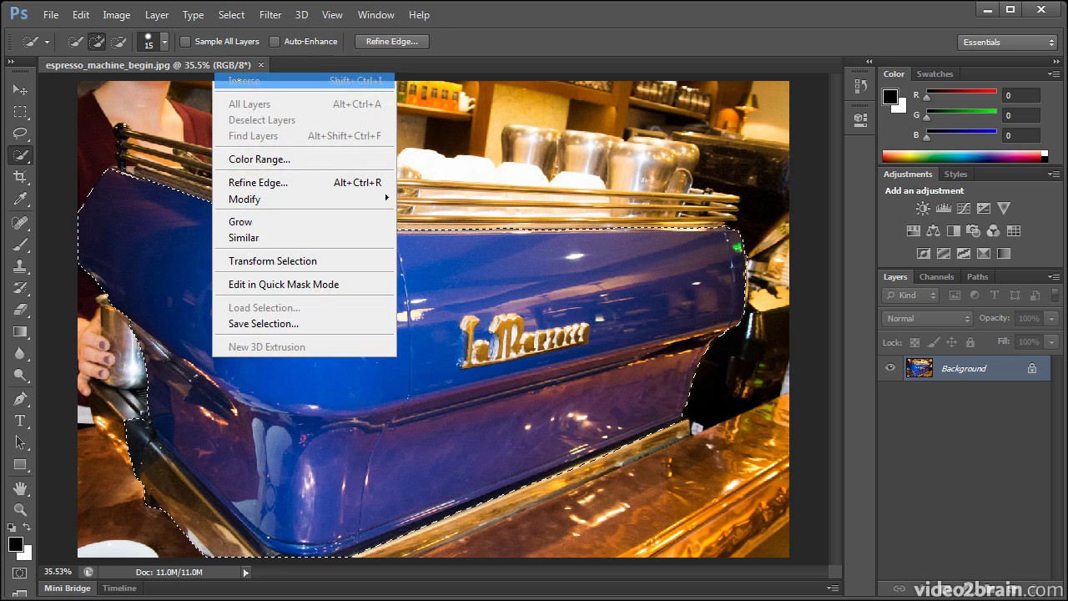
pyautogui.click(955, 234)
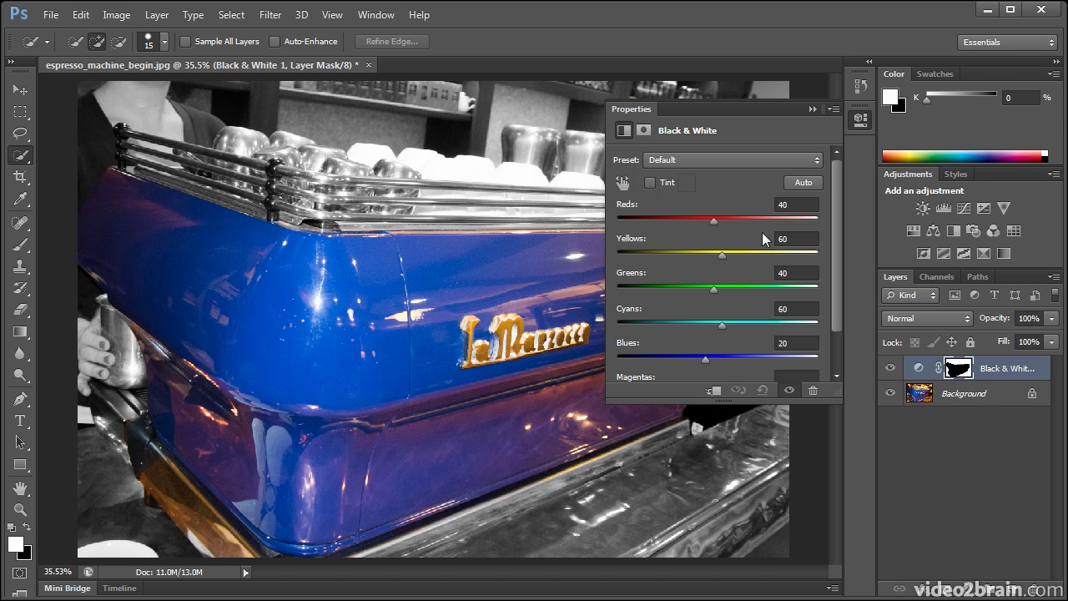
# - Lower the Reds and fine-tune the Yellows of the Black & White adjustment, and compare the image with and without it
pyautogui.moveTo(714, 221); pyautogui.dragTo(686, 221)
pyautogui.moveTo(721, 254)
pyautogui.mouseDown()
pyautogui.moveTo(748, 256)
pyautogui.moveTo(721, 256)
pyautogui.mouseUp()
pyautogui.click(860, 118)
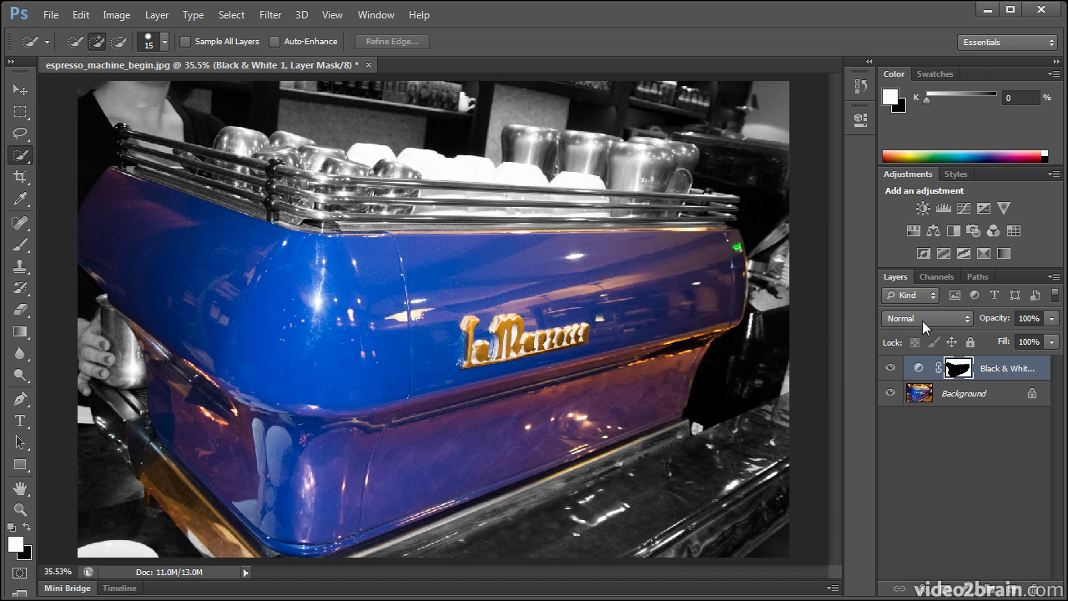
pyautogui.click(890, 368)
pyautogui.click(890, 368)
# - Set up the Brush tool with a size of 125 px and 95% hardness
pyautogui.click(20, 244)
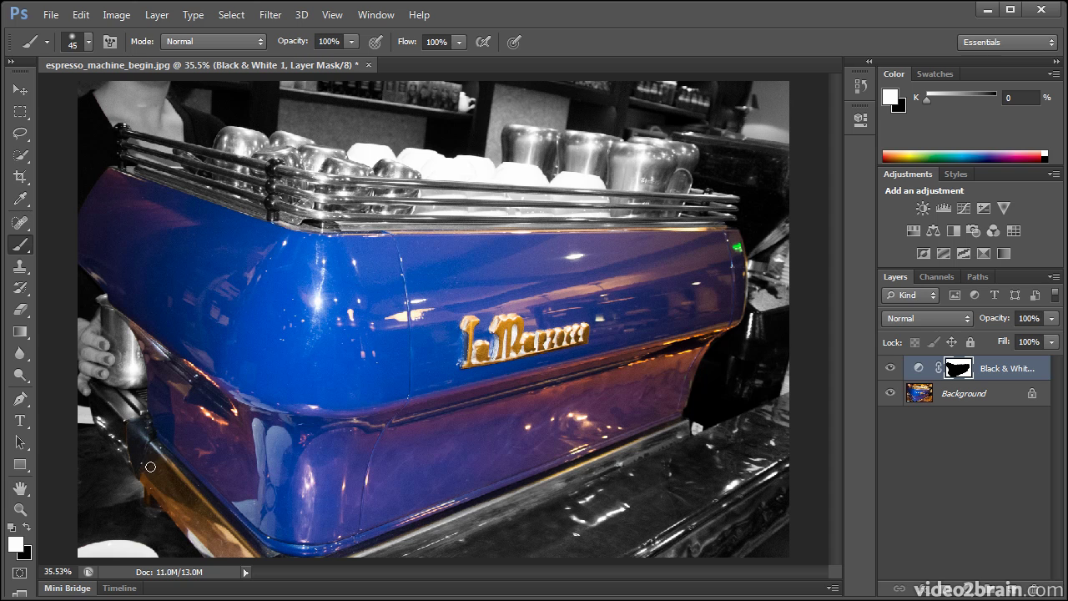
pyautogui.press(']')
pyautogui.press(']')
pyautogui.click(89, 42)
pyautogui.click(160, 116)
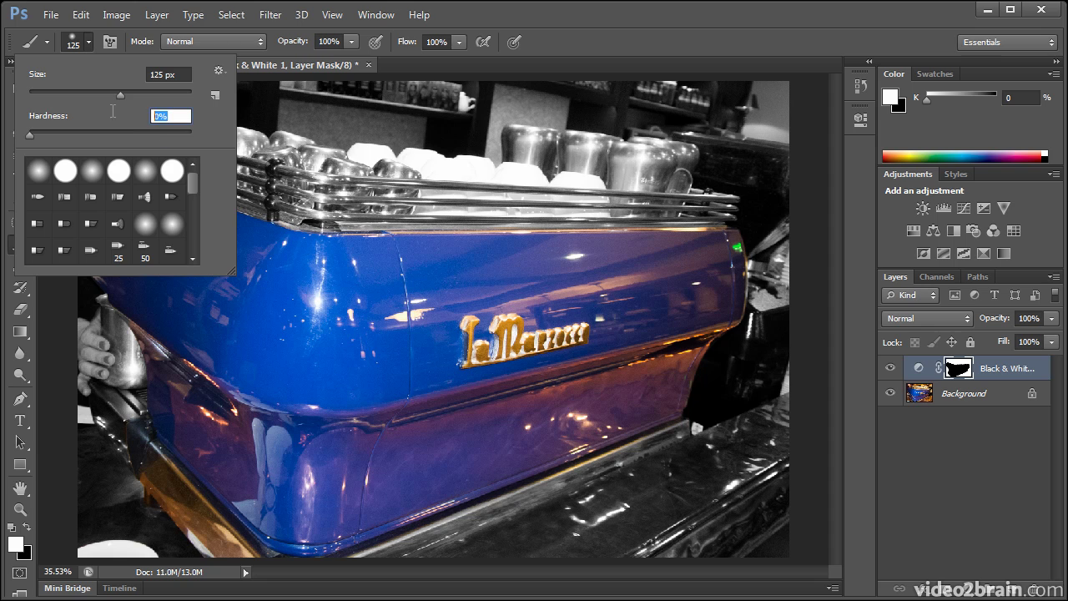
pyautogui.write('95')
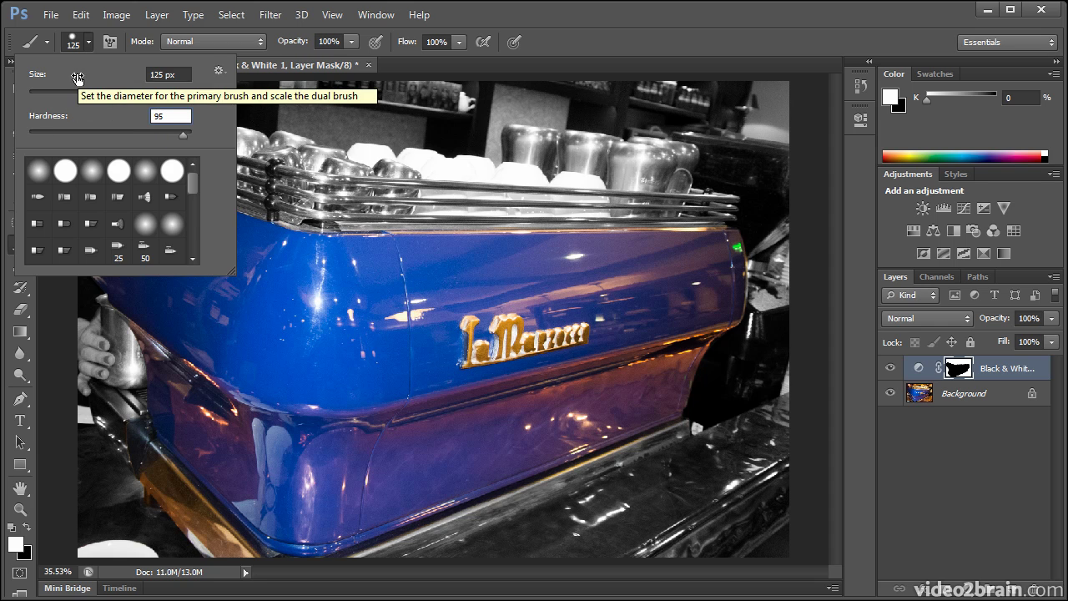
pyautogui.press('Tab')
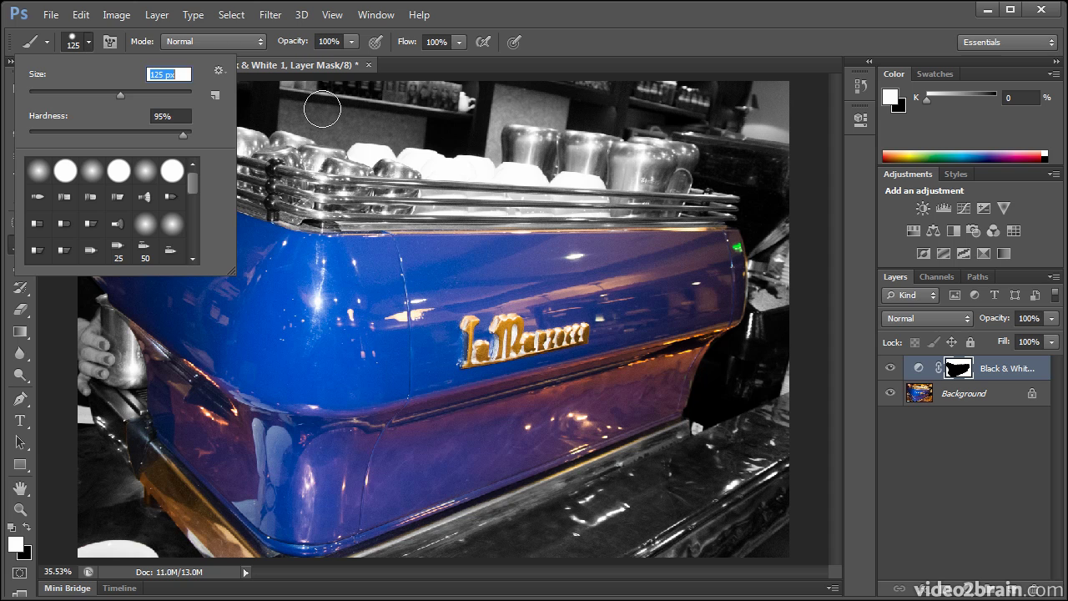
pyautogui.press('Return')
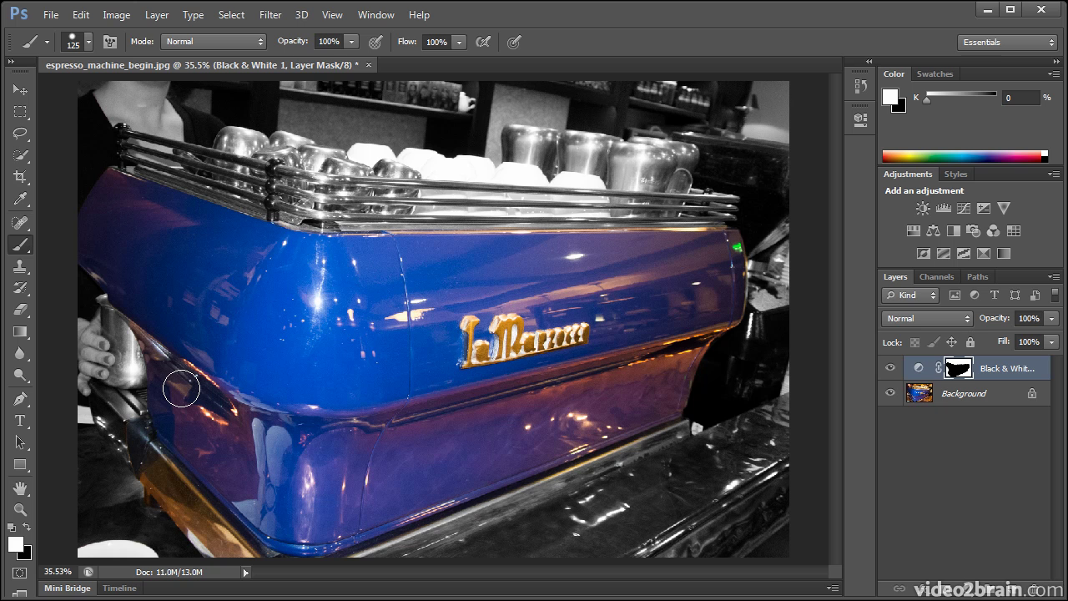
# - Paint white on the layer mask with an 80 px brush over the brown frame at the machine's lower left corner
pyautogui.hotkey('ctrl', 'space')
pyautogui.moveTo(128, 443)
pyautogui.mouseDown()
pyautogui.moveTo(211, 493)
pyautogui.moveTo(292, 579)
pyautogui.mouseUp()
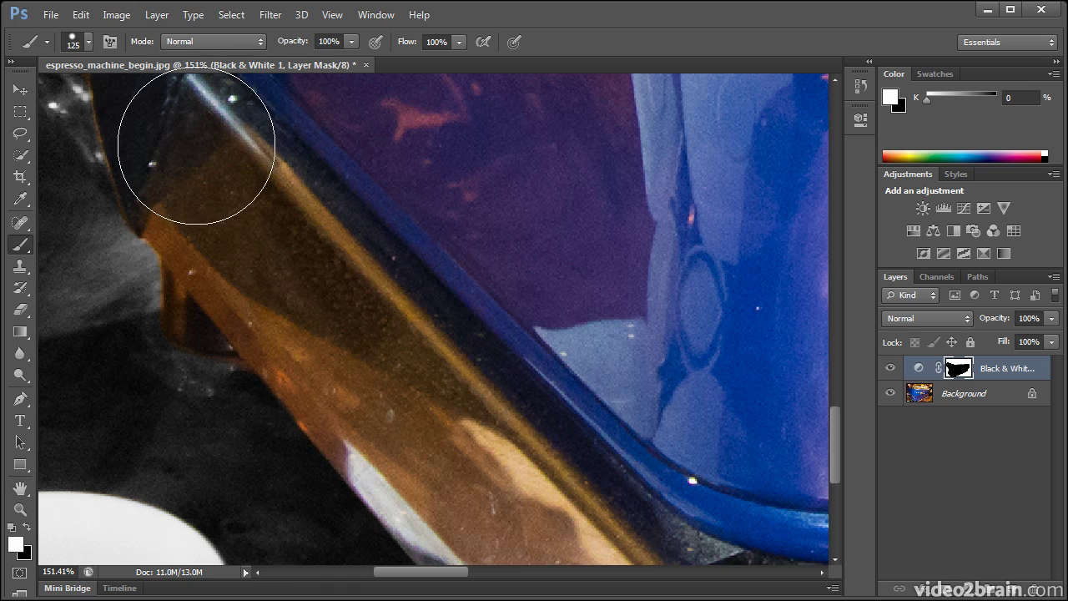
pyautogui.press('[')
pyautogui.press('[')
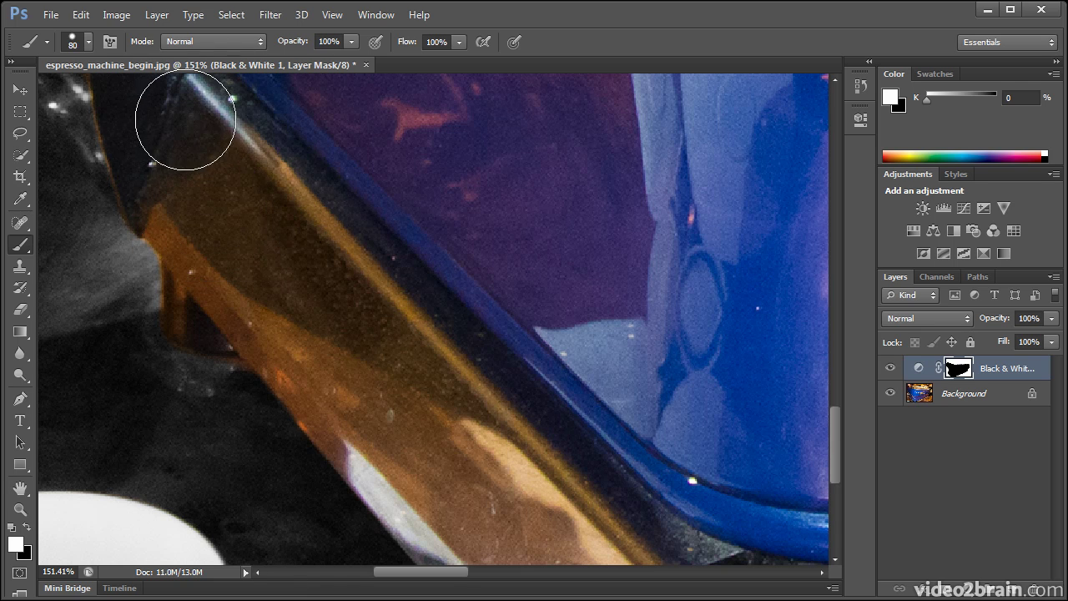
pyautogui.click(225, 171)
pyautogui.moveTo(224, 171)
pyautogui.mouseDown()
pyautogui.moveTo(488, 535)
pyautogui.moveTo(568, 534)
pyautogui.moveTo(590, 561)
pyautogui.mouseUp()
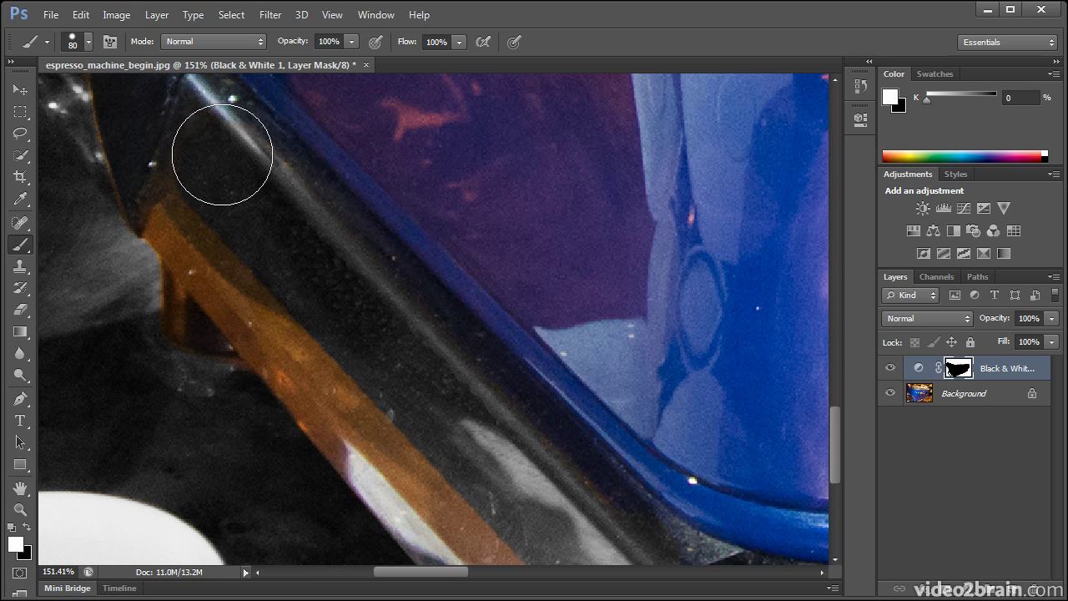
pyautogui.moveTo(119, 169)
pyautogui.mouseDown()
pyautogui.moveTo(252, 333)
pyautogui.moveTo(453, 528)
pyautogui.moveTo(559, 580)
pyautogui.mouseUp()
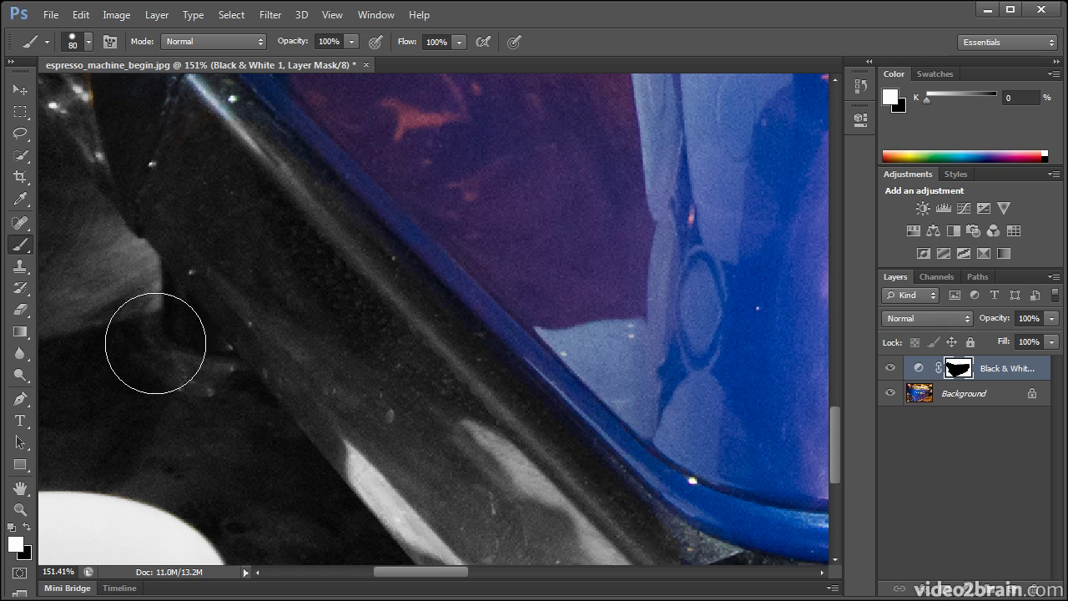
pyautogui.moveTo(200, 286); pyautogui.dragTo(350, 471)
pyautogui.moveTo(229, 257)
pyautogui.mouseDown()
pyautogui.moveTo(228, 182)
pyautogui.moveTo(218, 215)
pyautogui.mouseUp()
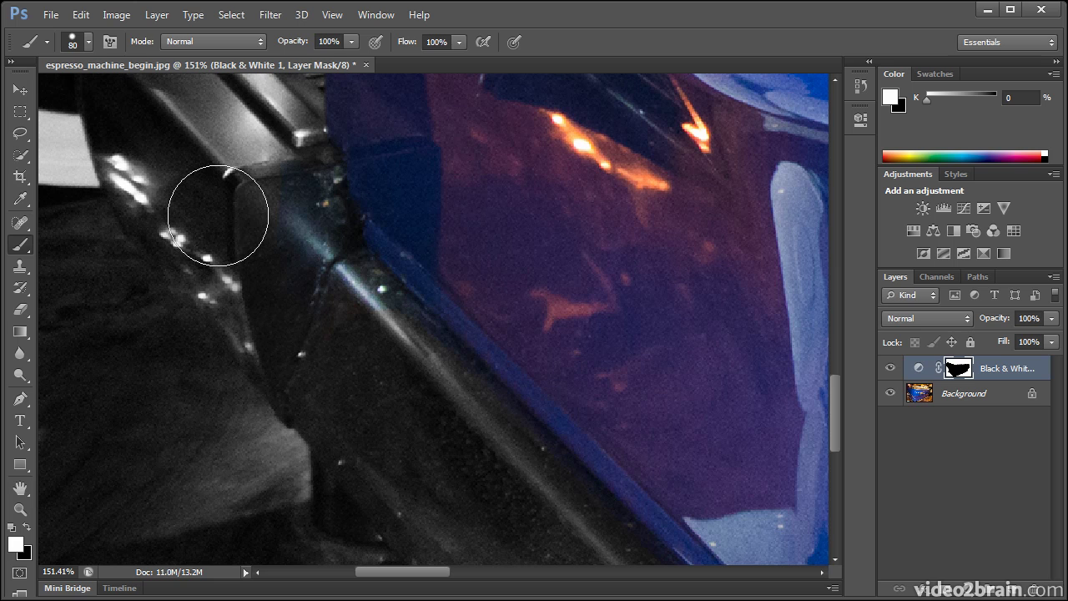
# - Paint a straight white stroke on the mask with a 30 px brush along the yellow line beneath the machine's front base
pyautogui.hotkey('ctrl', '-')
pyautogui.hotkey('ctrl', '-')
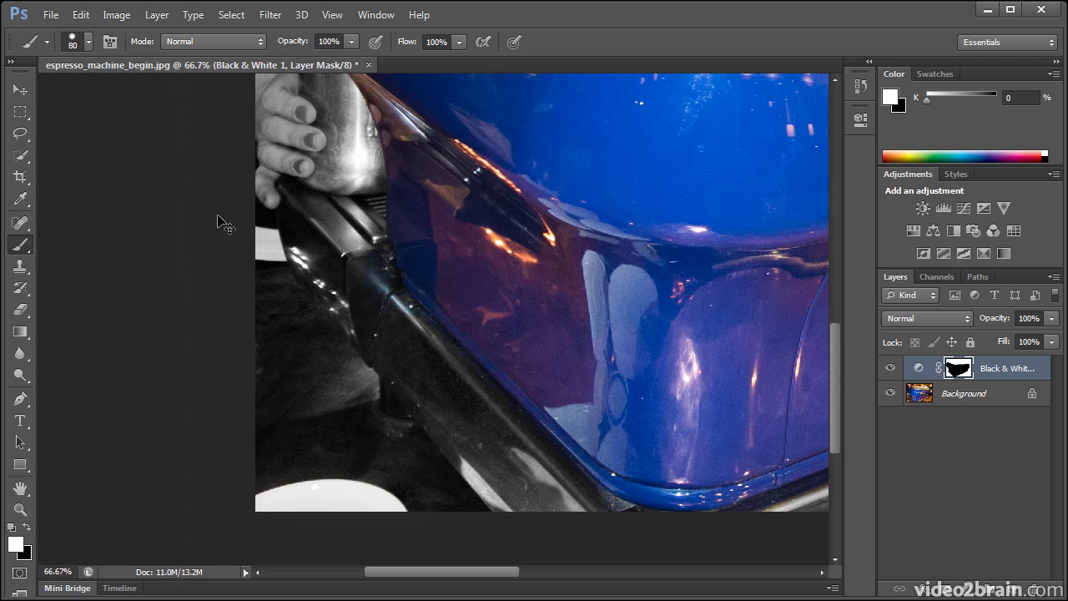
pyautogui.moveTo(644, 372); pyautogui.dragTo(282, 312)
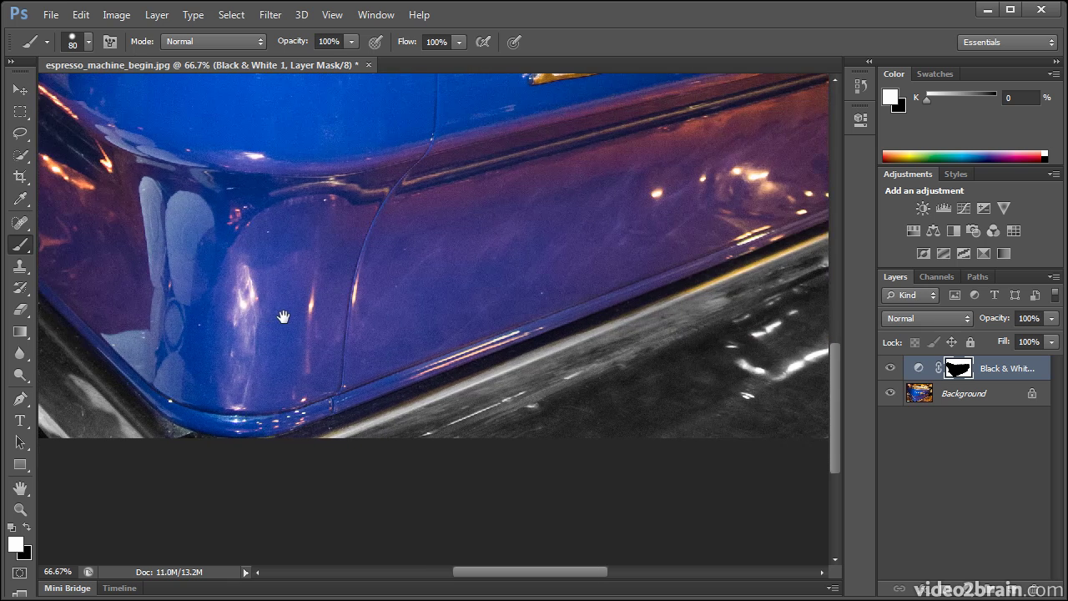
pyautogui.moveTo(562, 310)
pyautogui.mouseDown()
pyautogui.moveTo(297, 295)
pyautogui.moveTo(343, 256)
pyautogui.mouseUp()
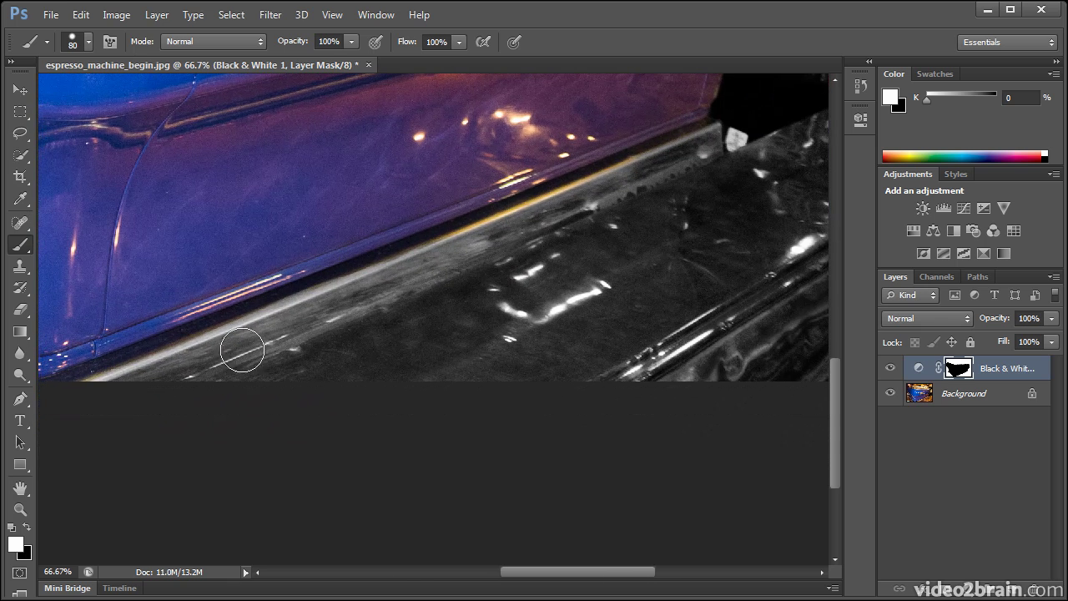
pyautogui.press('[')
pyautogui.press('[')
pyautogui.press('[')
pyautogui.press('[')
pyautogui.press('[')
pyautogui.press('[')
pyautogui.keyDown('shift'); pyautogui.click(98, 380); pyautogui.keyUp('shift')
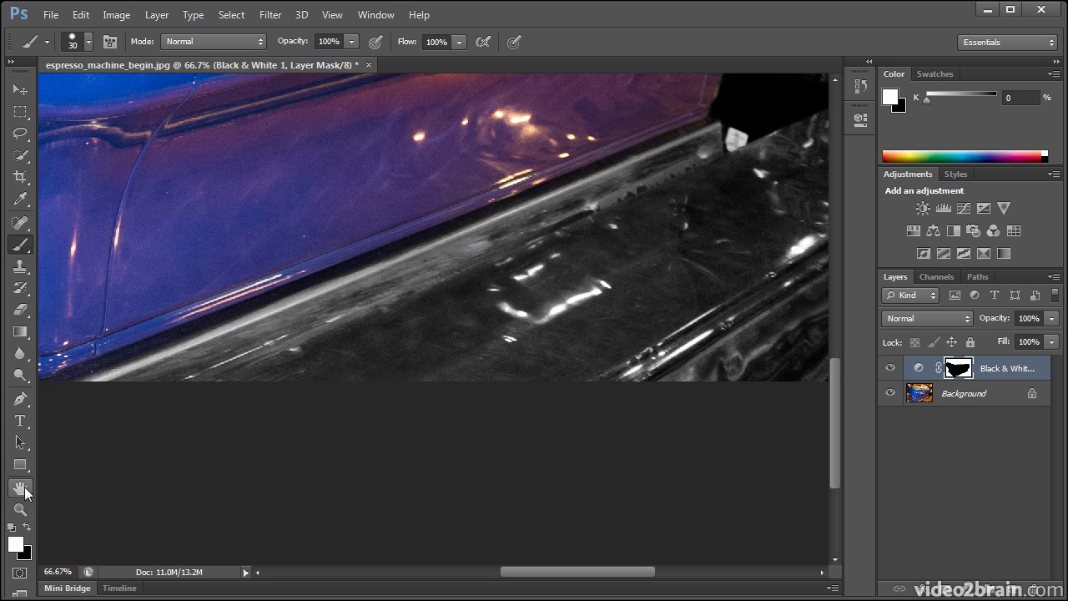
# - Try painting black on the mask over the metal trim below the cup rail, and cover that stroke again with white
pyautogui.click(28, 527)
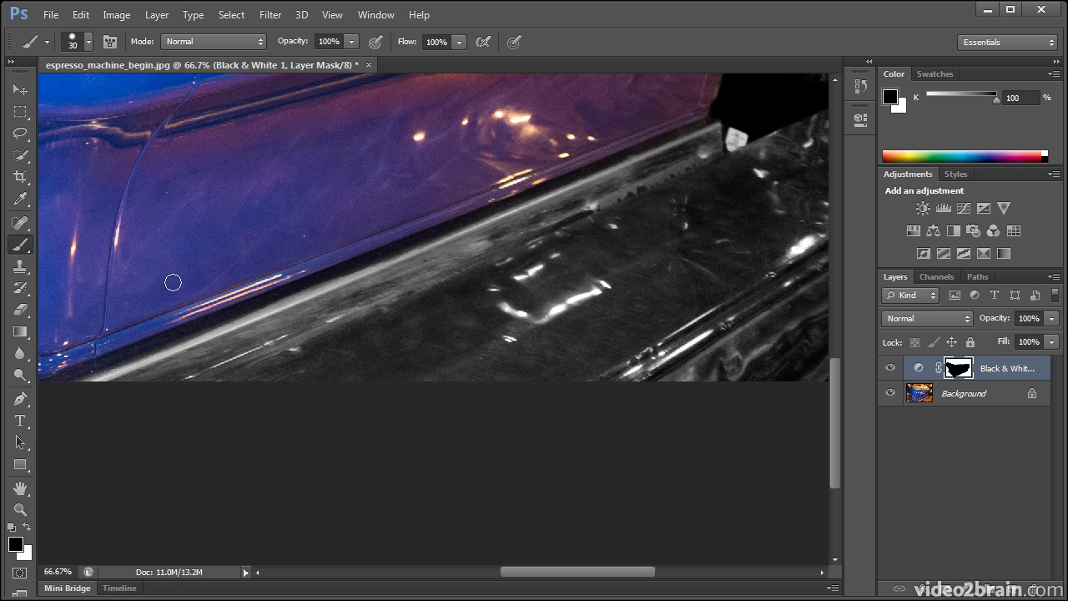
pyautogui.hotkey('ctrl', '0')
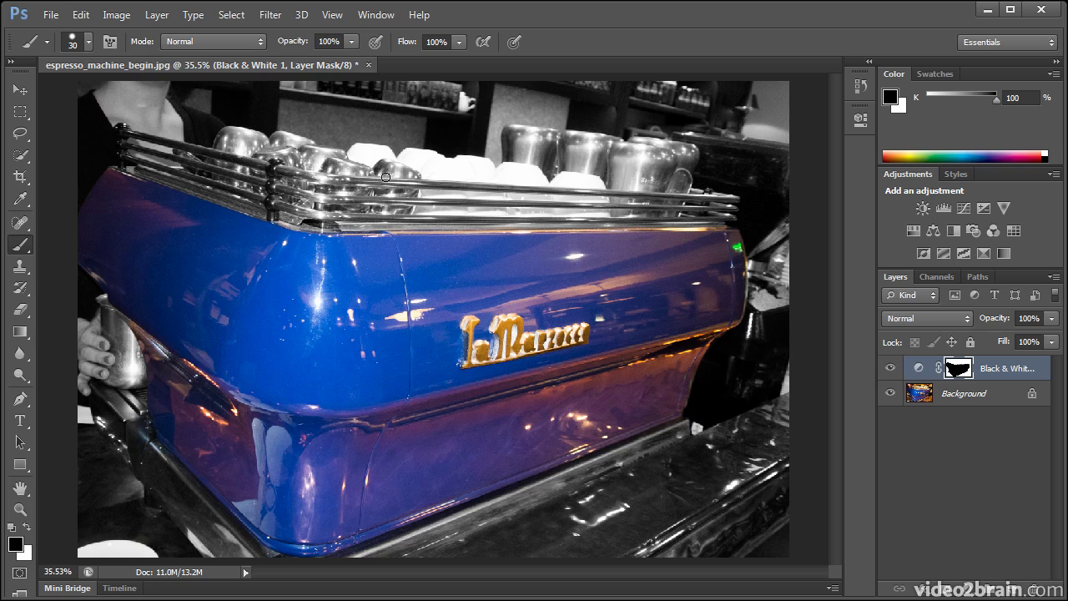
pyautogui.hotkey('ctrl', '1')
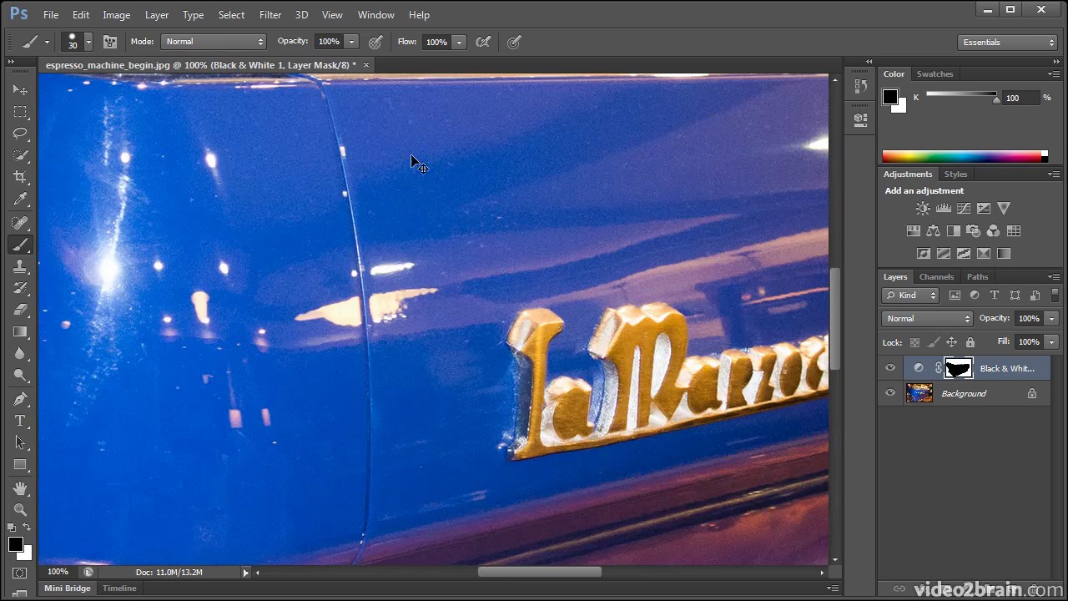
pyautogui.moveTo(478, 155); pyautogui.dragTo(427, 368)
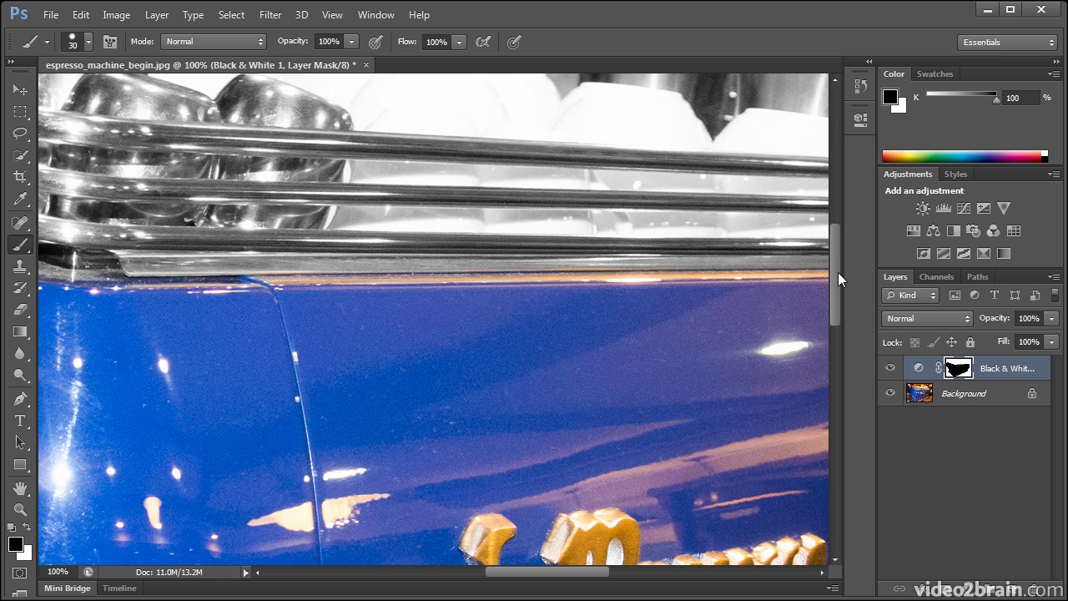
pyautogui.hotkey('shift', 'Tab')
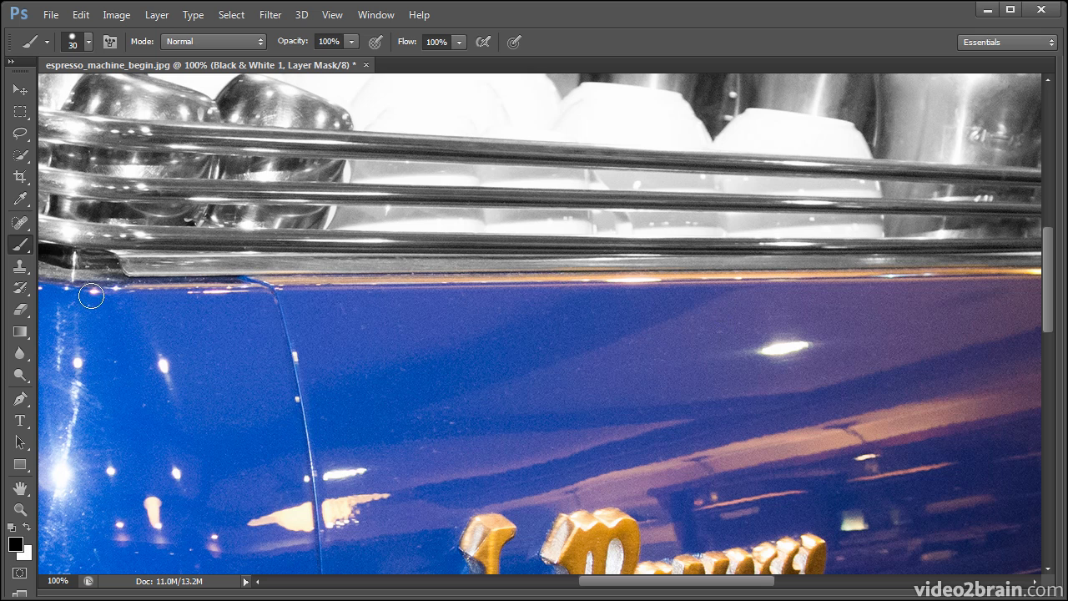
pyautogui.moveTo(316, 284)
pyautogui.mouseDown()
pyautogui.moveTo(277, 276)
pyautogui.moveTo(460, 264)
pyautogui.moveTo(420, 270)
pyautogui.moveTo(657, 277)
pyautogui.moveTo(624, 274)
pyautogui.mouseUp()
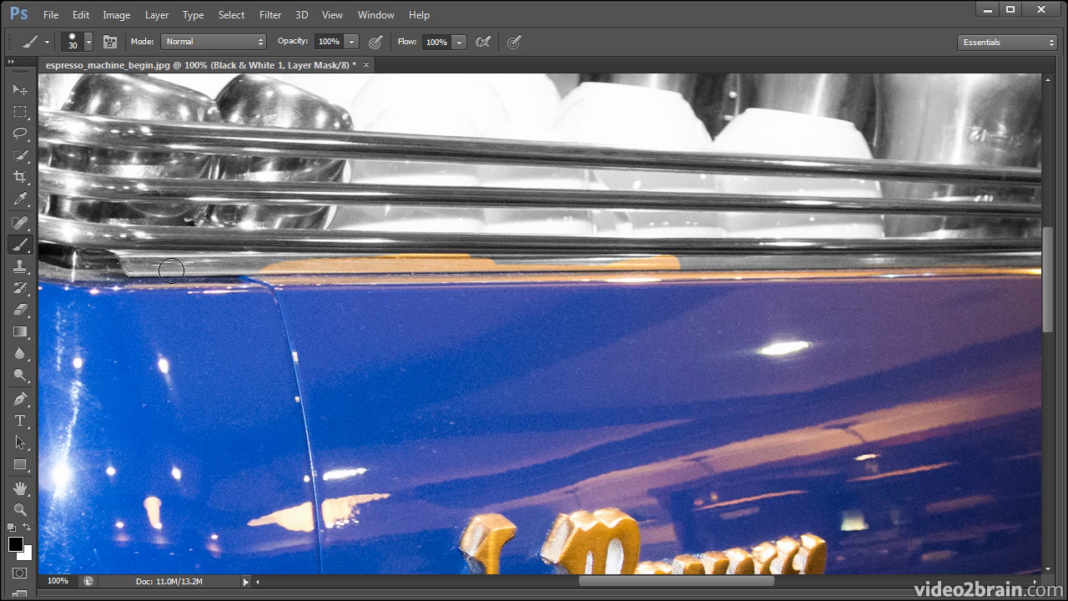
pyautogui.press('x')
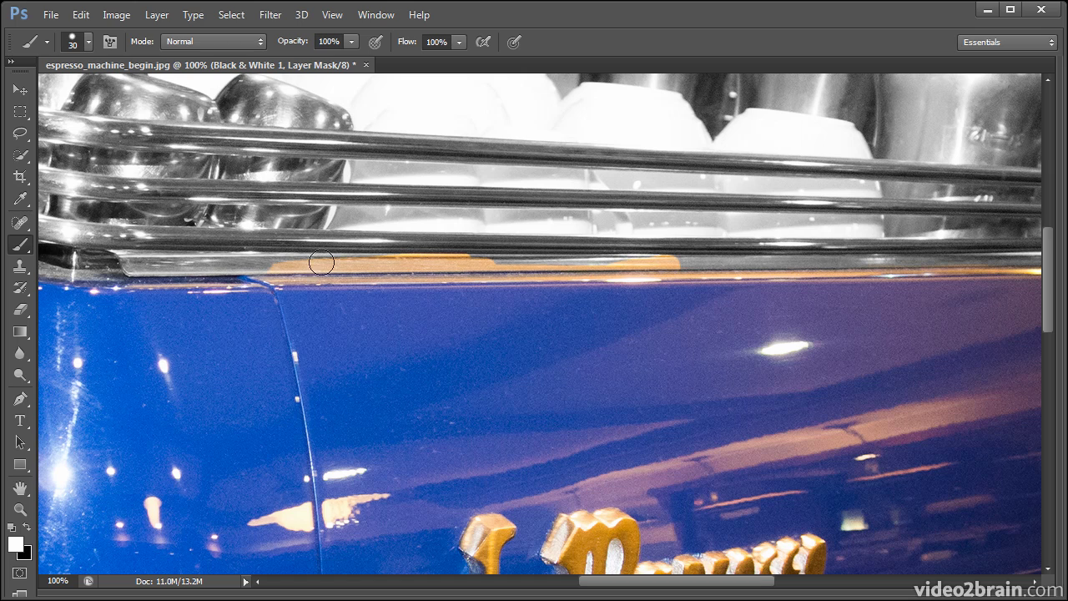
pyautogui.keyDown('shift'); pyautogui.click(679, 255); pyautogui.keyUp('shift')
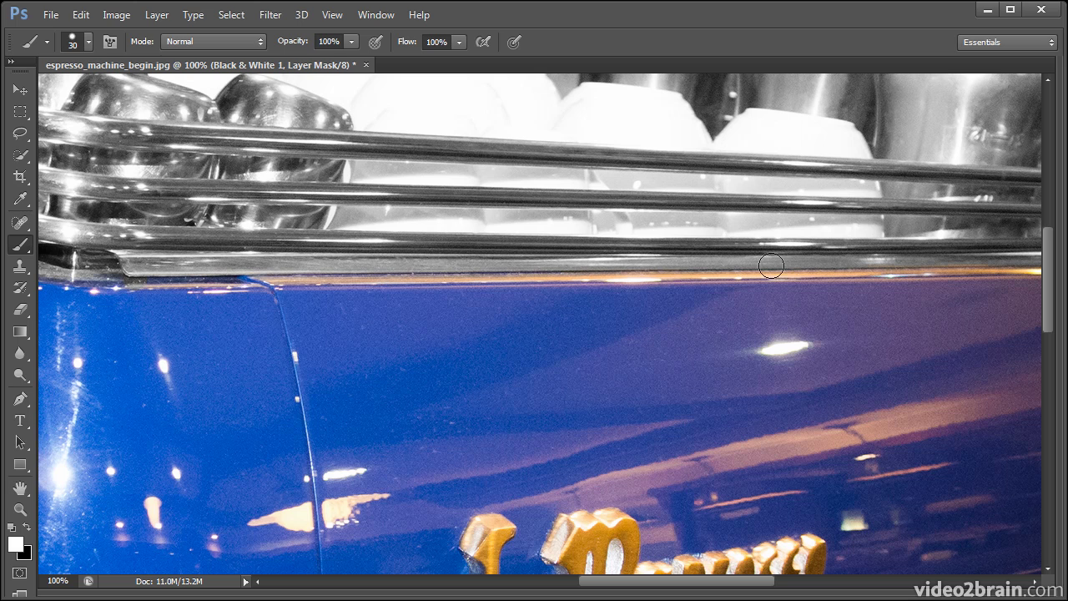
# - Paint straight white strokes on the mask along the machine's orange top edge and down its right-hand outer edge
pyautogui.keyDown('shift'); pyautogui.click(983, 264); pyautogui.keyUp('shift')
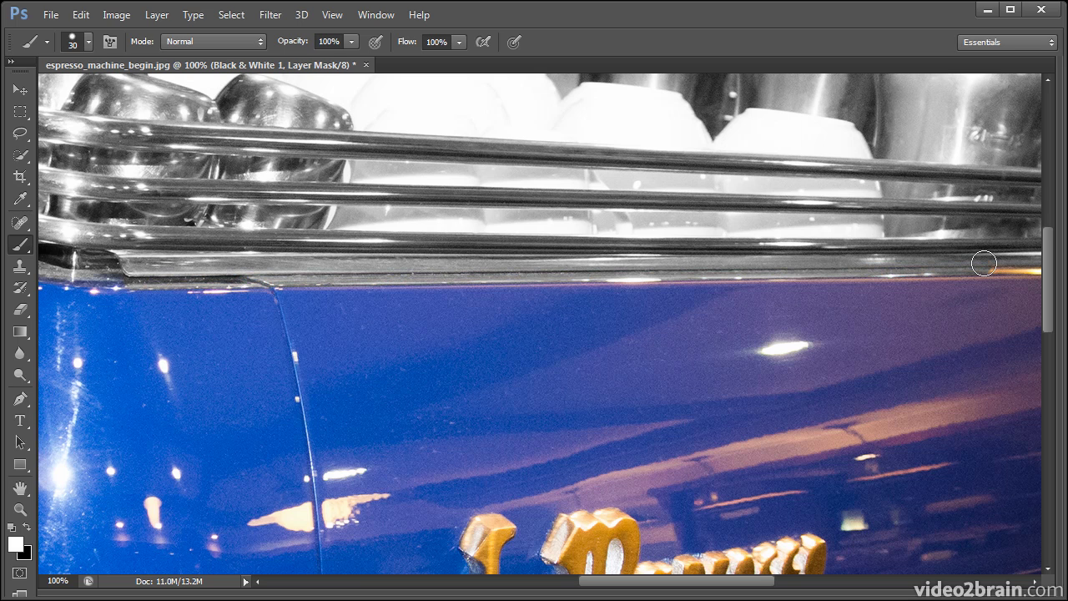
pyautogui.moveTo(972, 257); pyautogui.dragTo(581, 267)
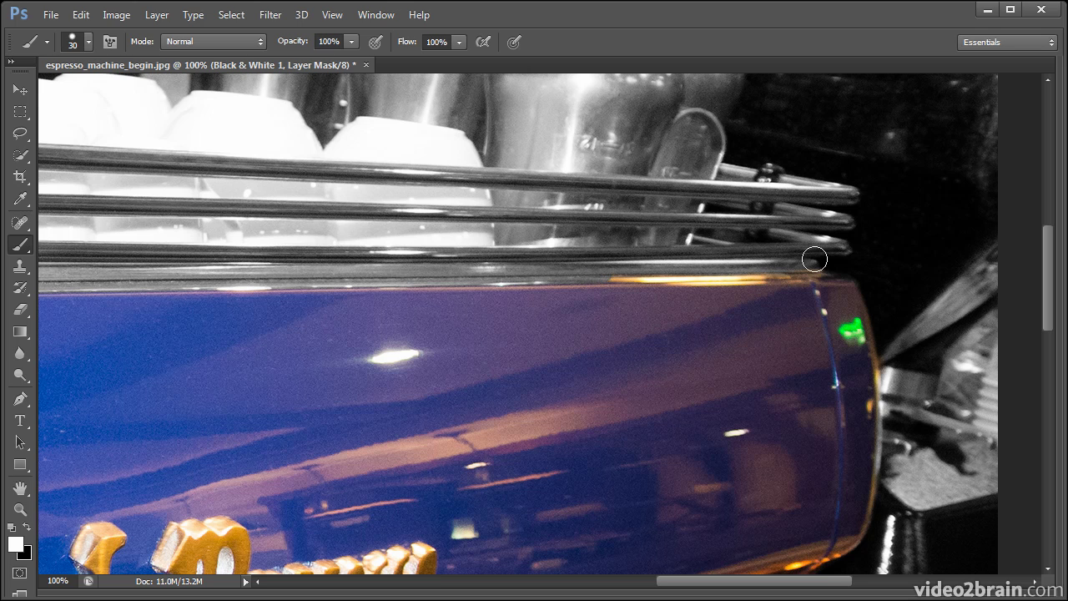
pyautogui.keyDown('shift'); pyautogui.click(849, 271); pyautogui.keyUp('shift')
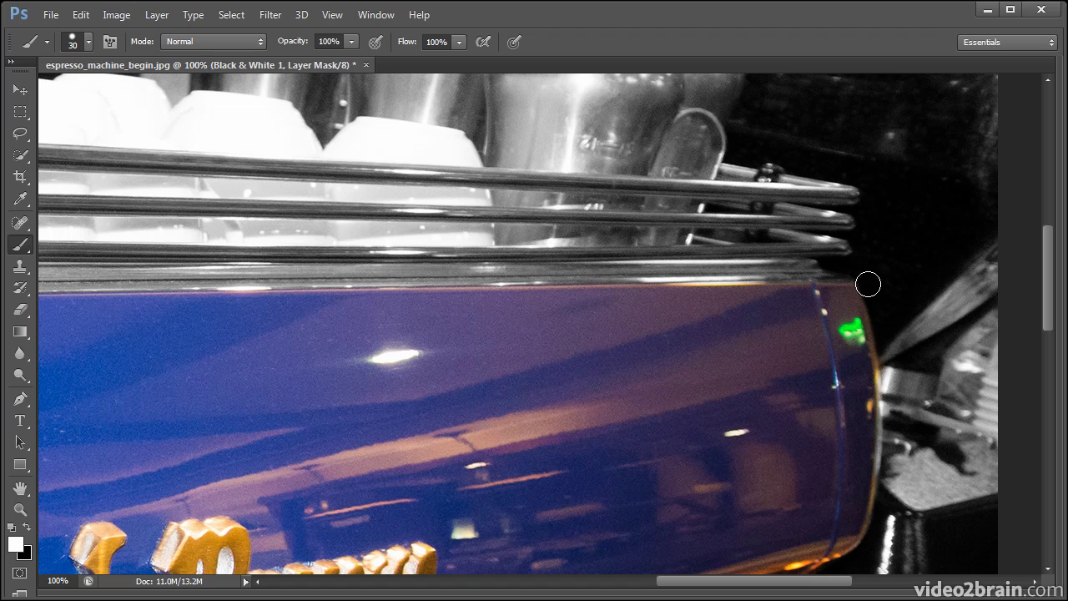
pyautogui.keyDown('shift'); pyautogui.click(891, 413); pyautogui.keyUp('shift')
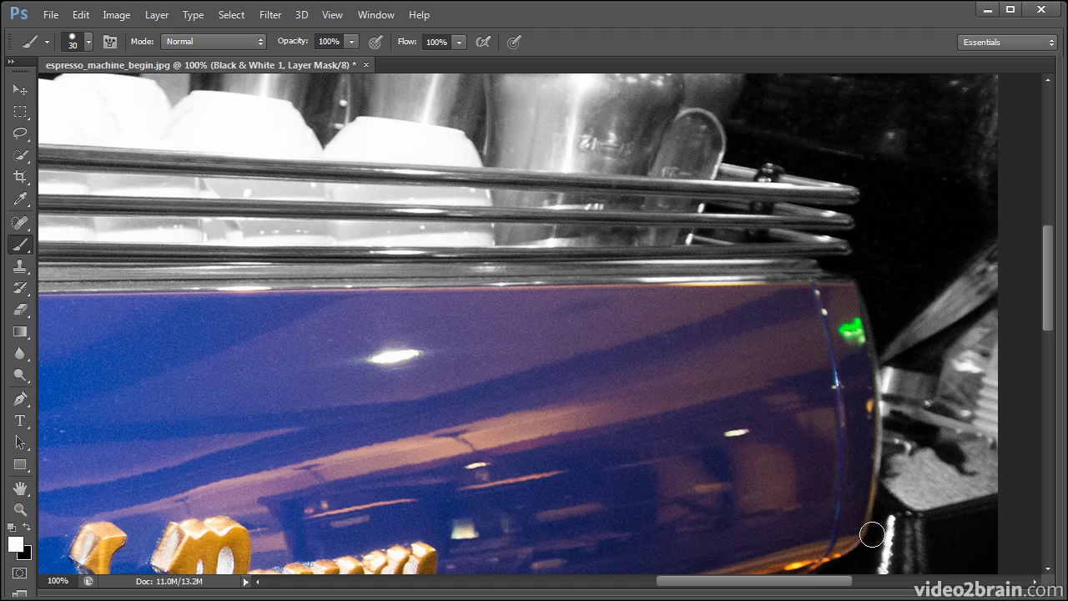
pyautogui.moveTo(846, 489); pyautogui.dragTo(873, 330)
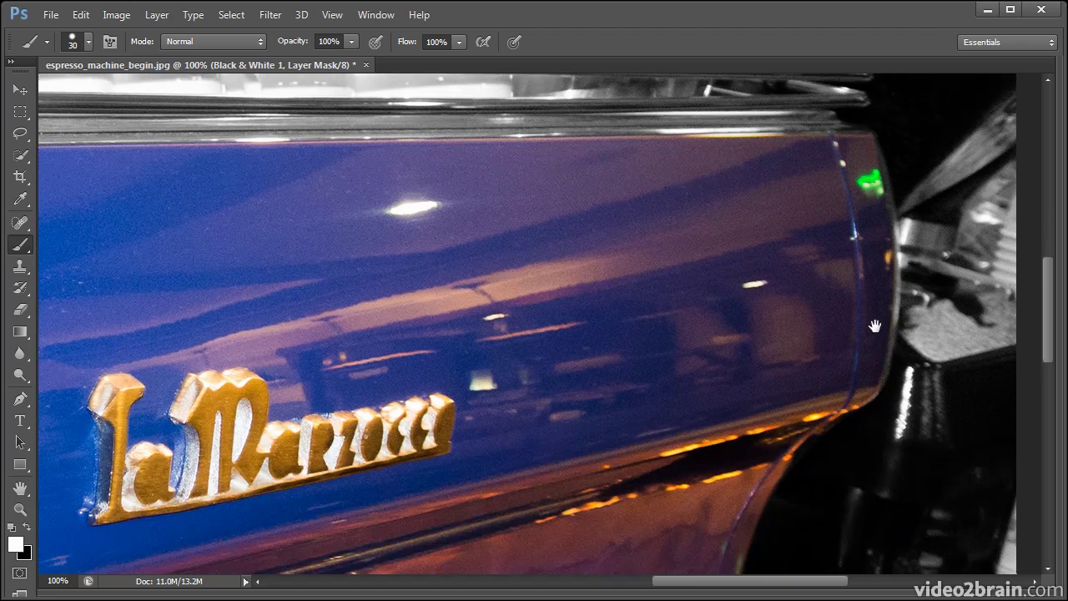
pyautogui.moveTo(495, 240)
pyautogui.mouseDown()
pyautogui.moveTo(819, 404)
pyautogui.moveTo(899, 431)
pyautogui.mouseUp()
pyautogui.moveTo(73, 317); pyautogui.dragTo(354, 328)
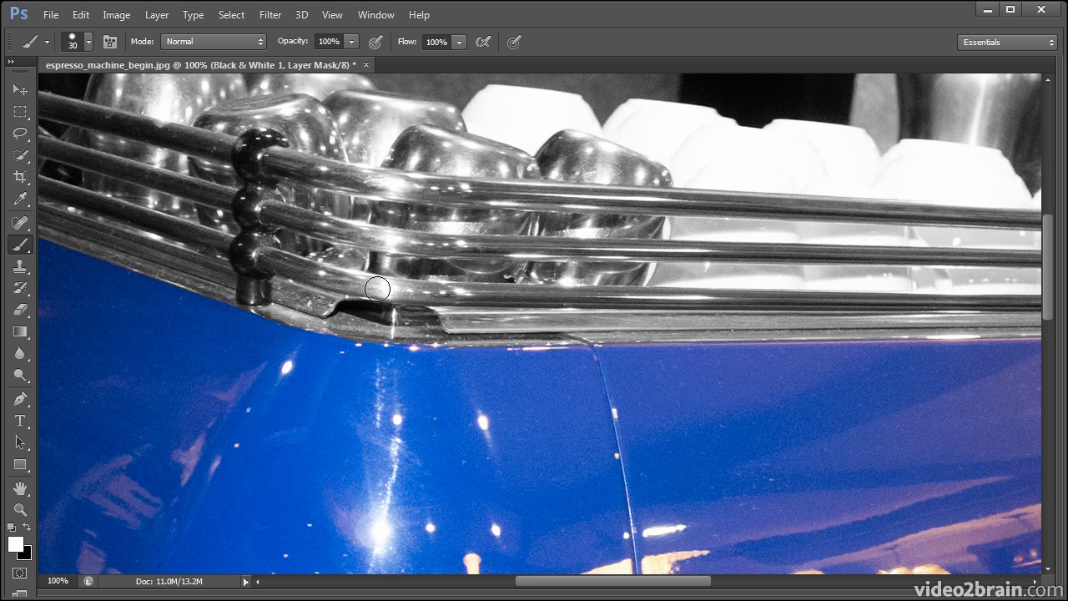
# - View the whole image and compare it with and without the Black & White adjustment layer
pyautogui.hotkey('ctrl', '0')
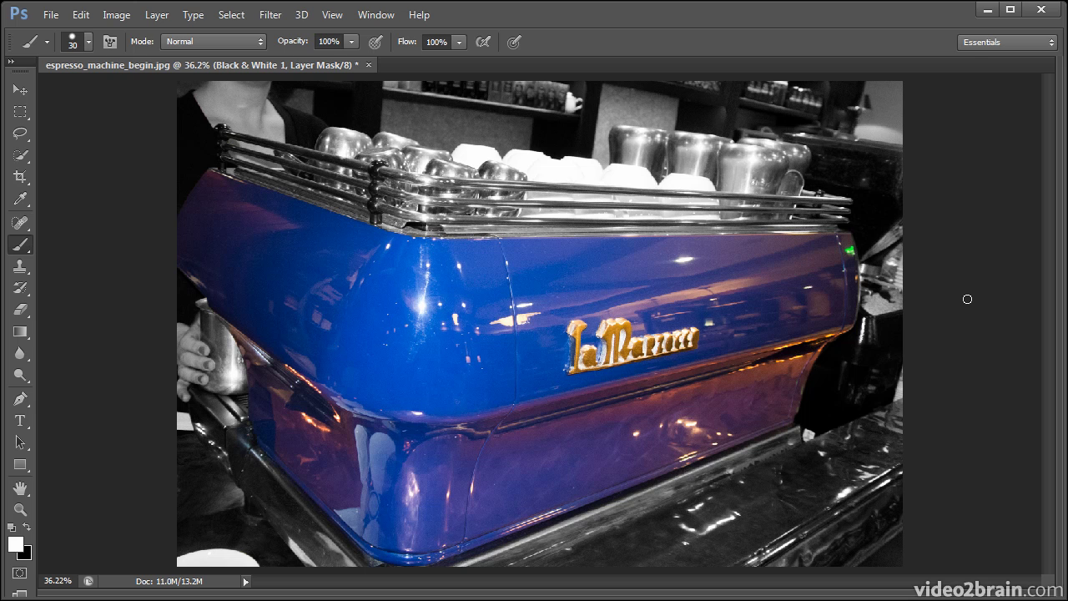
pyautogui.press('Tab')
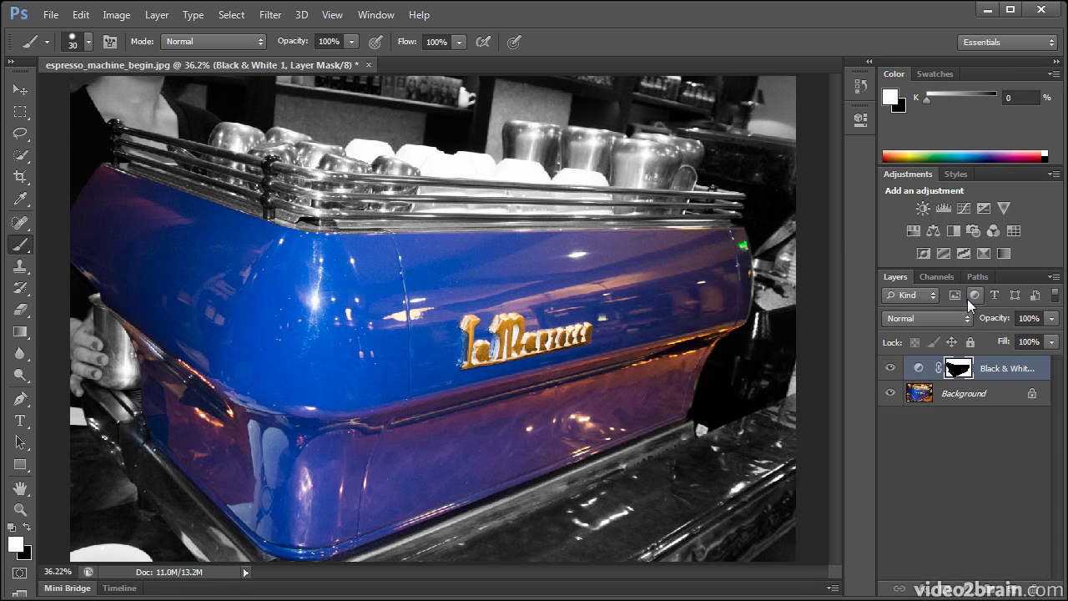
pyautogui.click(890, 369)
pyautogui.click(890, 368)
pyautogui.click(891, 368)
pyautogui.click(891, 369)
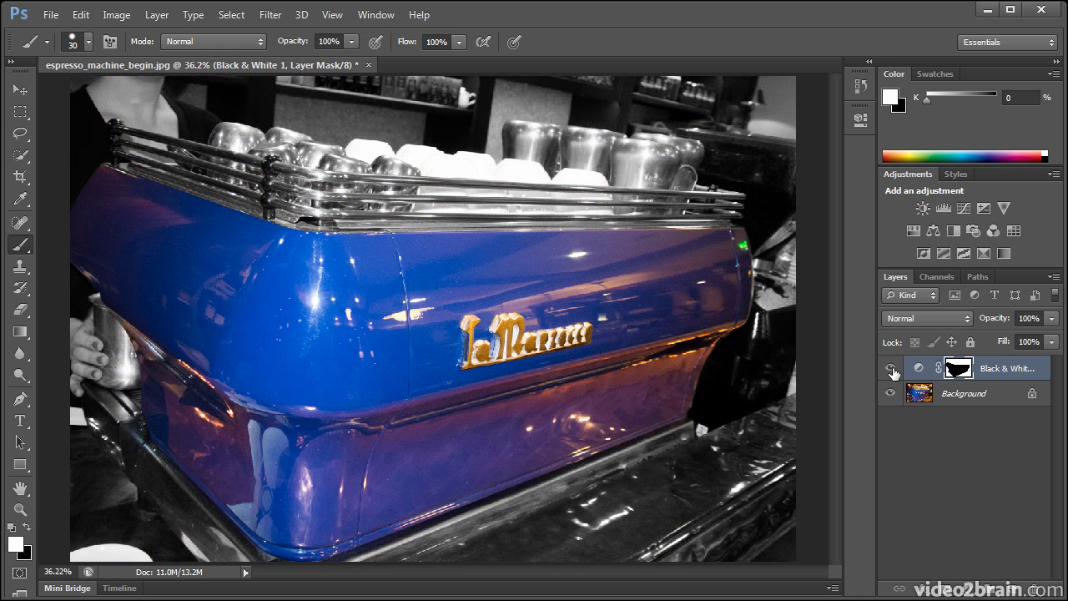